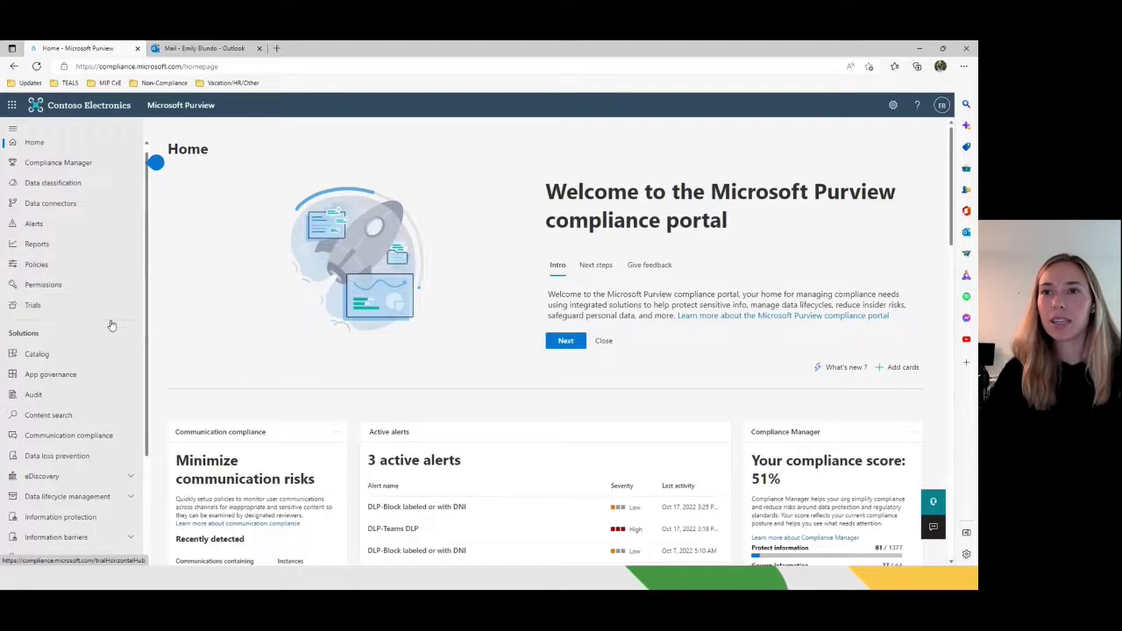
Scroll the Home page's left navigation toward Data loss prevention
{"action": "scroll", "coordinate": [111, 325], "scroll_direction": "down", "scroll_amount": 1}
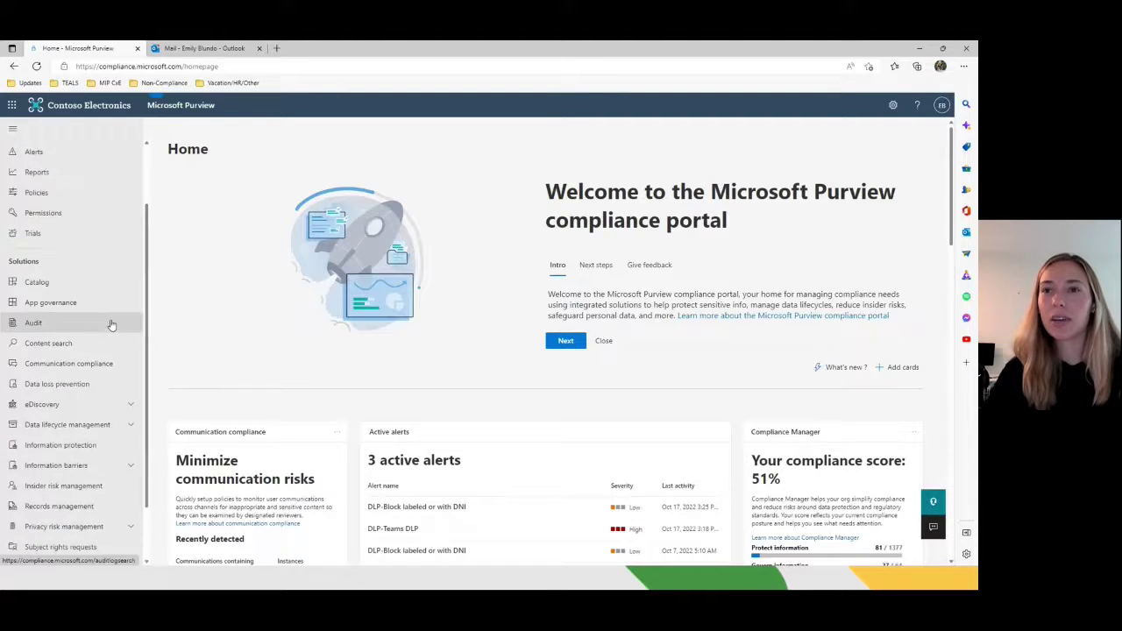
Open Data loss prevention and show its Policies list of 21 DLP policies
{"action": "left_click", "coordinate": [79, 383]}
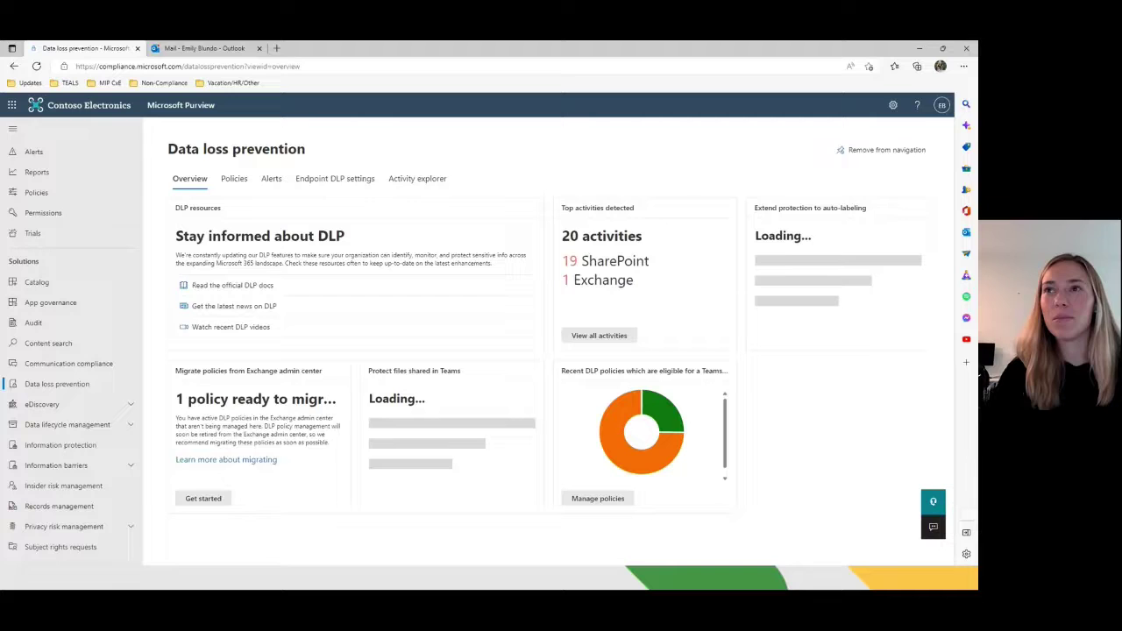
{"action": "left_click", "coordinate": [233, 179]}
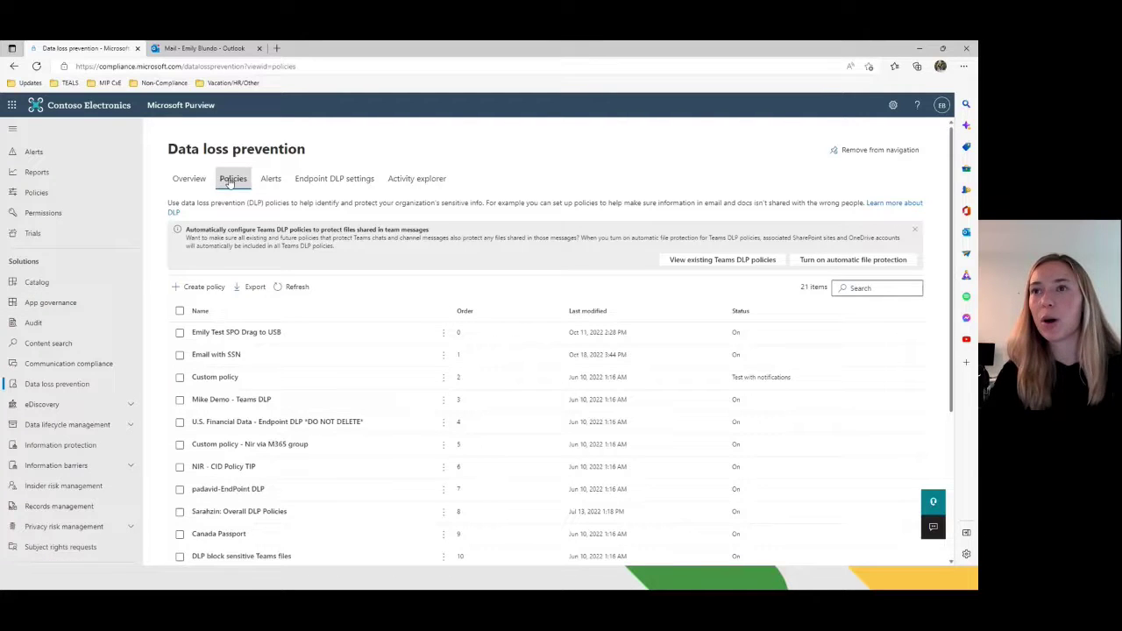
Start a new DLP policy, preview U.S. HIPAA Enhanced, then pick the Custom policy template
{"action": "left_click", "coordinate": [205, 286]}
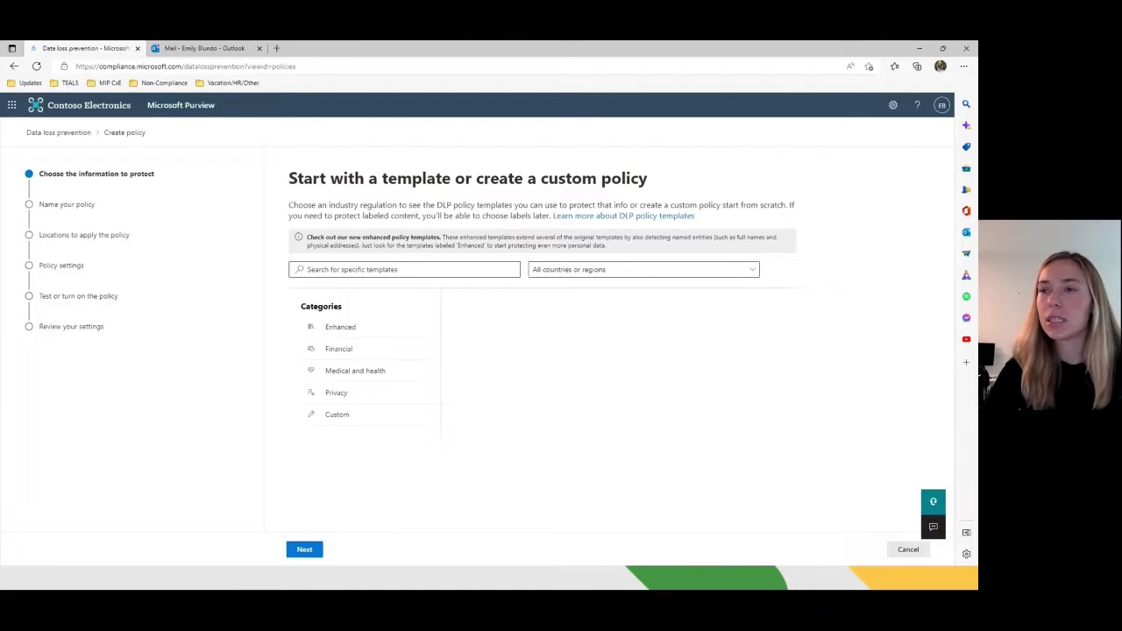
{"action": "left_click", "coordinate": [335, 331]}
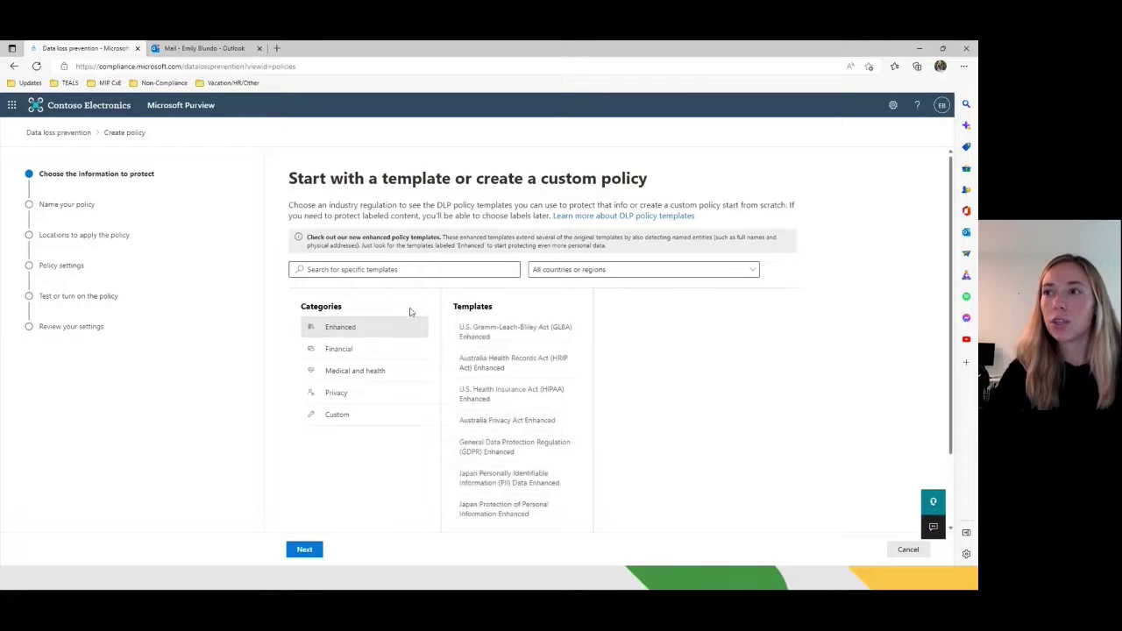
{"action": "left_click", "coordinate": [495, 405]}
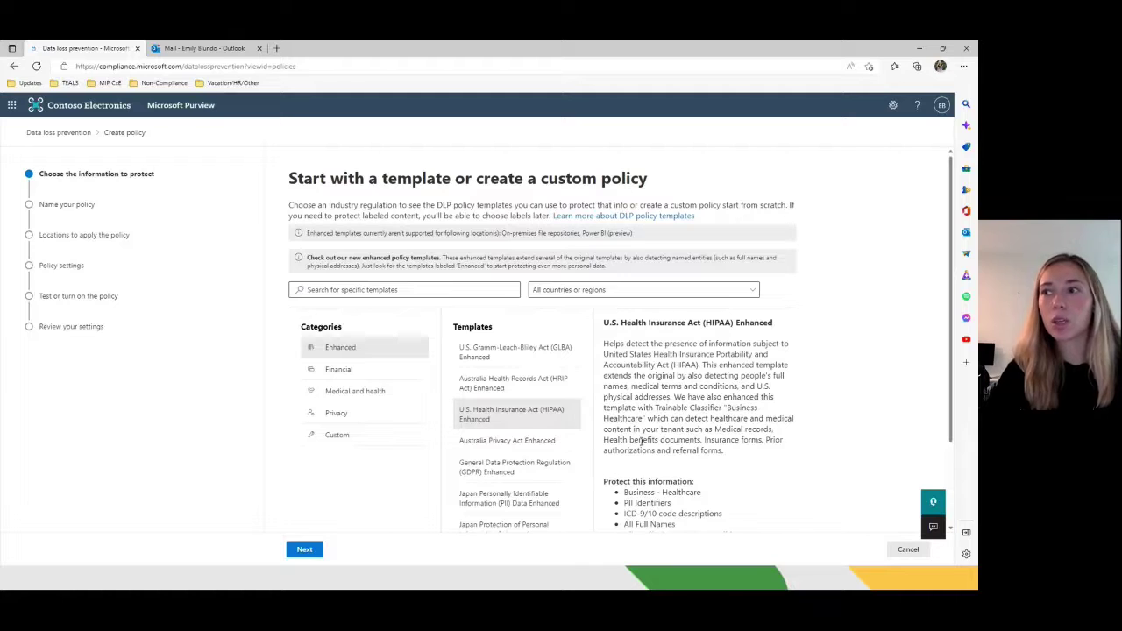
{"action": "scroll", "coordinate": [640, 448], "scroll_direction": "down", "scroll_amount": 1}
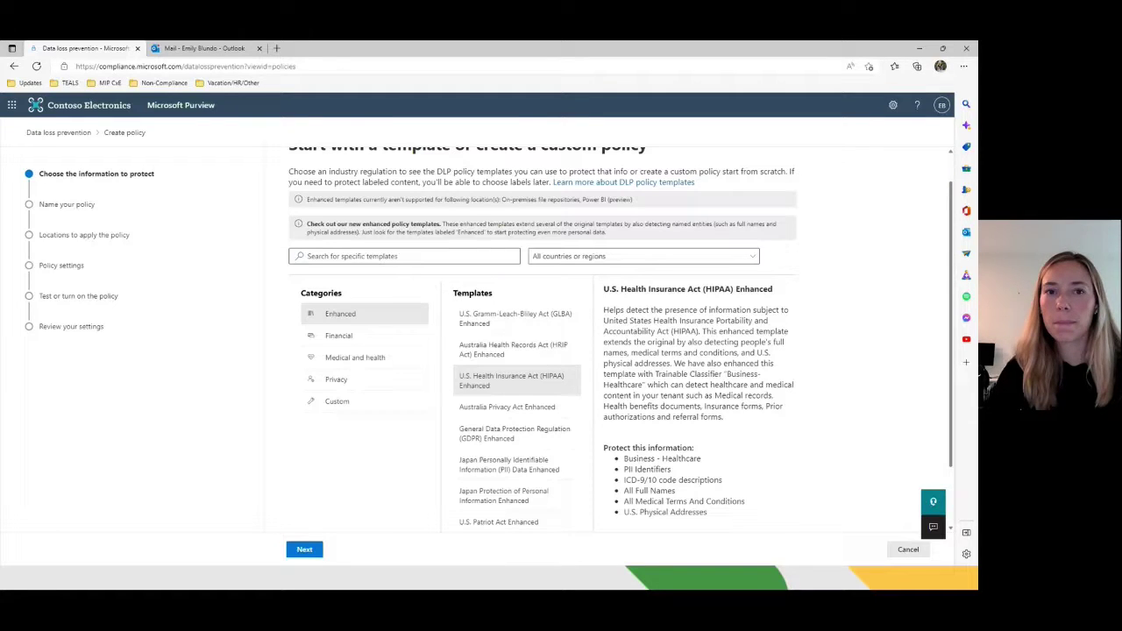
{"action": "left_click", "coordinate": [332, 404]}
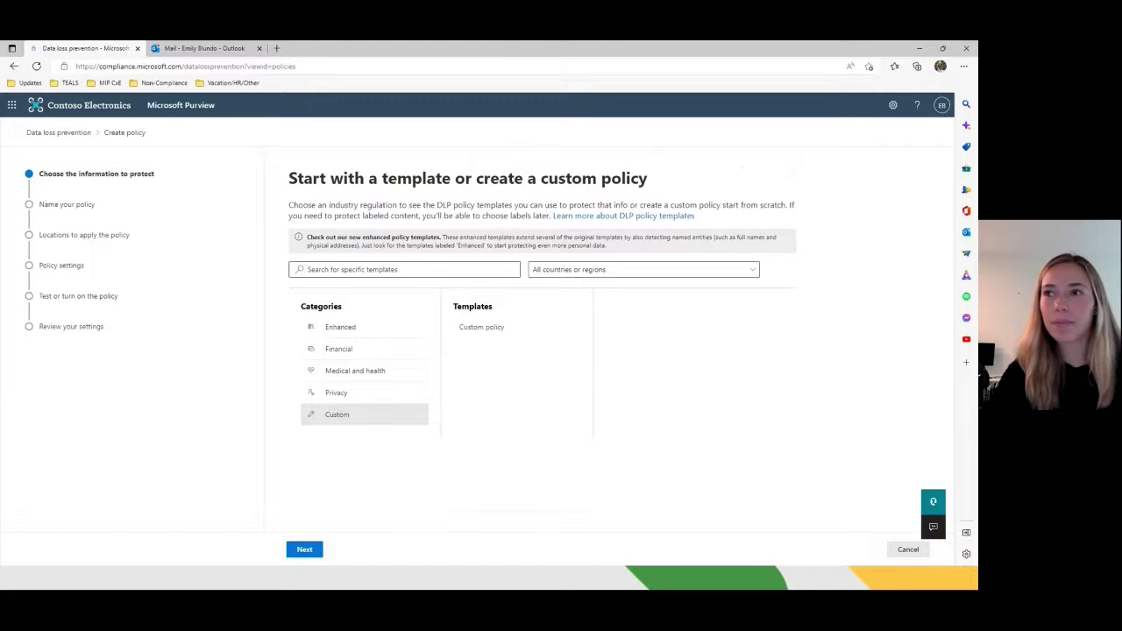
{"action": "left_click", "coordinate": [509, 328]}
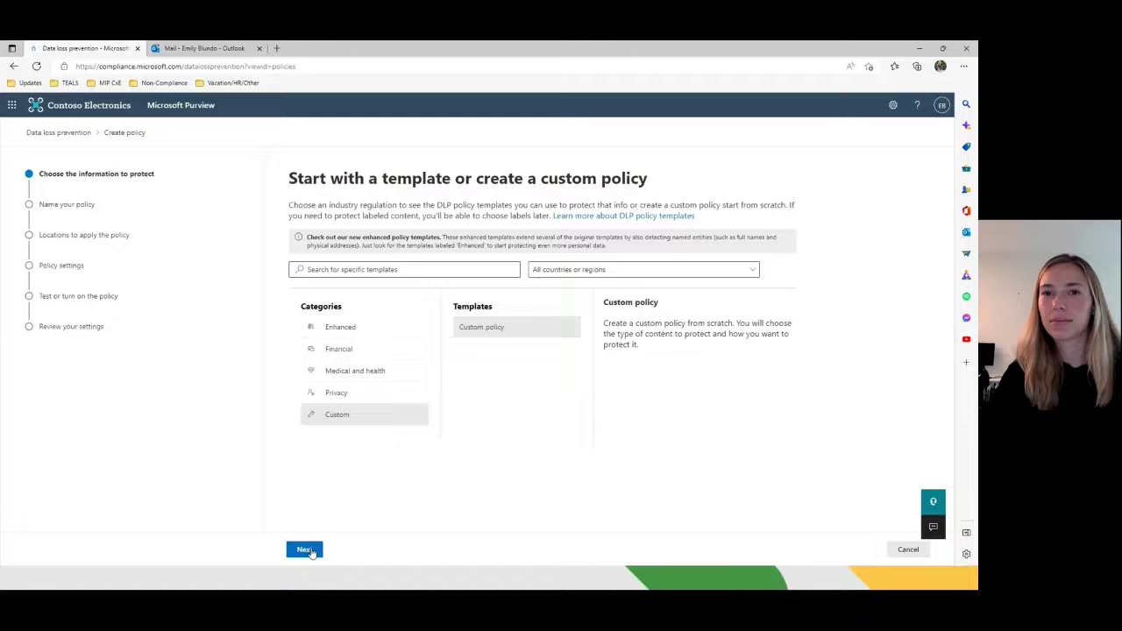
Name the policy 'Custom policy123'
{"action": "left_click", "coordinate": [312, 554]}
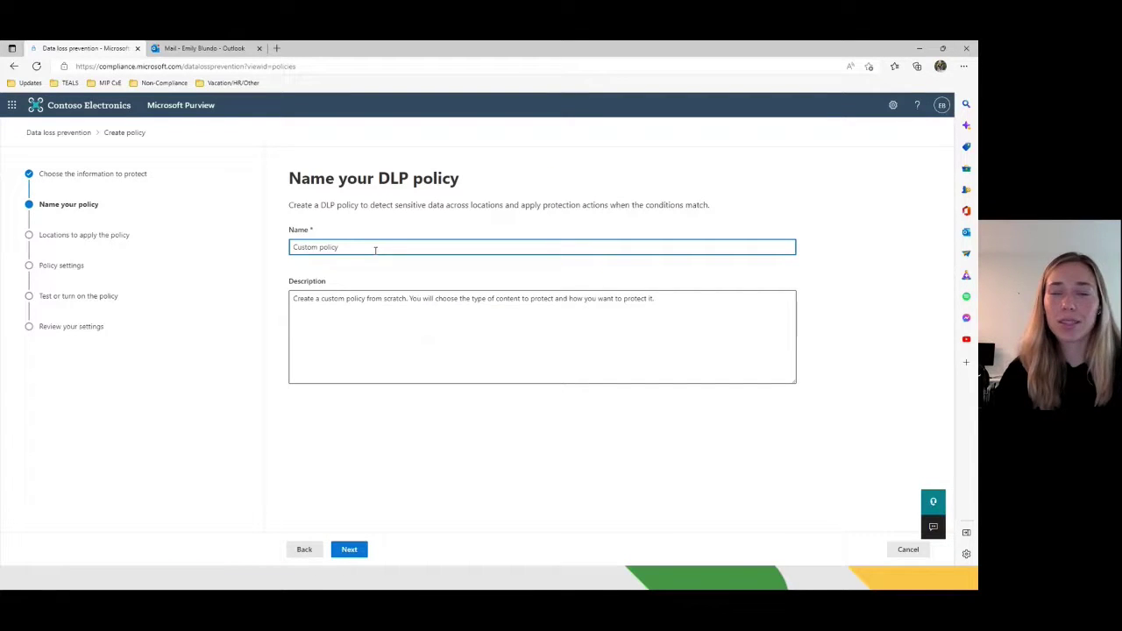
{"action": "type", "text": "123"}
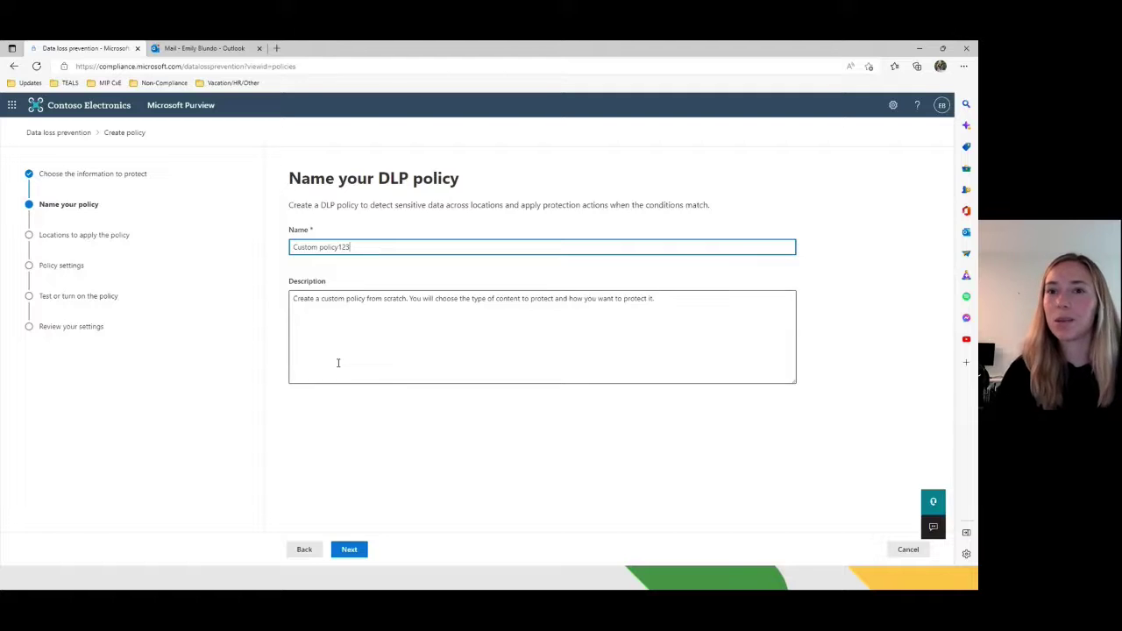
{"action": "left_click", "coordinate": [348, 550]}
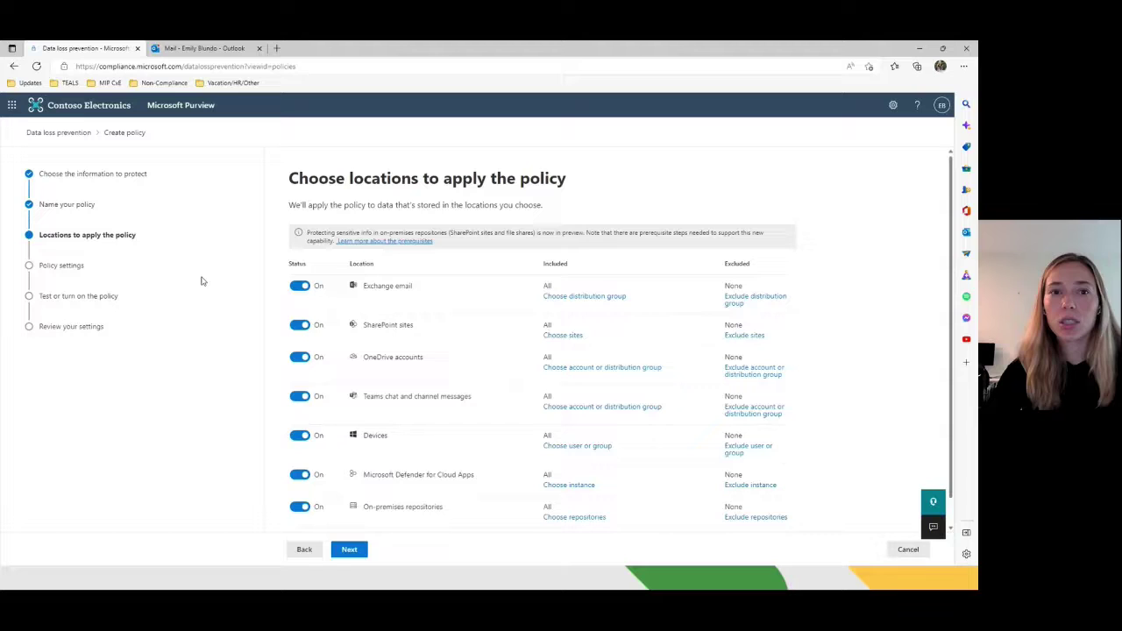
Turn off SharePoint, OneDrive, Teams, Devices, Defender for Cloud Apps and On-premises locations
{"action": "scroll", "coordinate": [276, 404], "scroll_direction": "down", "scroll_amount": 1}
{"action": "scroll", "coordinate": [276, 404], "scroll_direction": "down", "scroll_amount": 2}
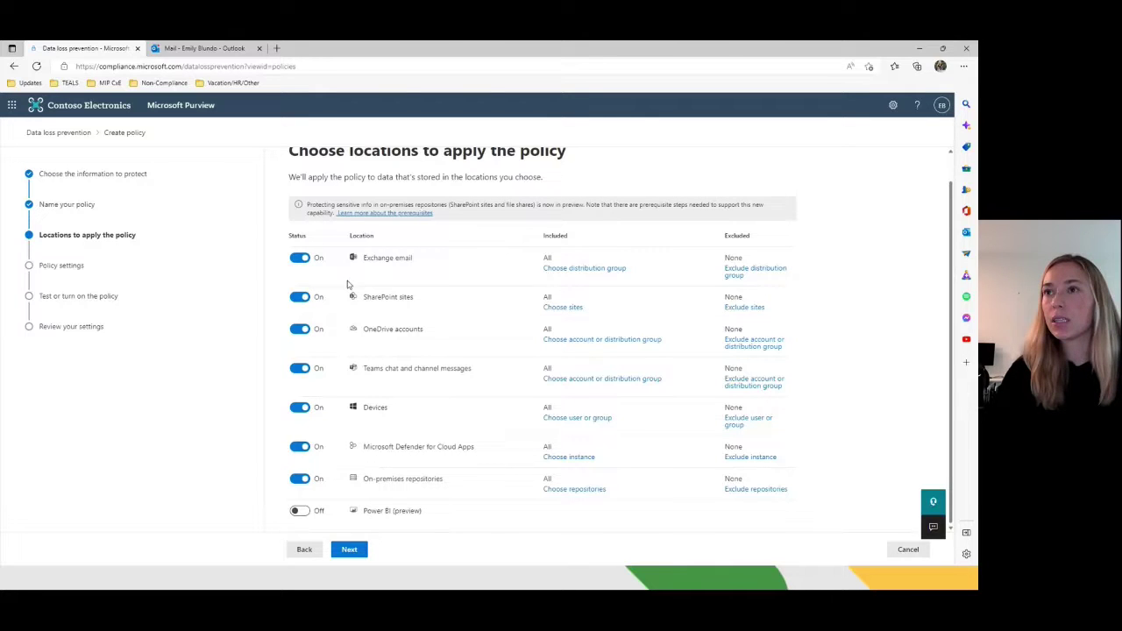
{"action": "left_click", "coordinate": [300, 298]}
{"action": "left_click", "coordinate": [303, 331]}
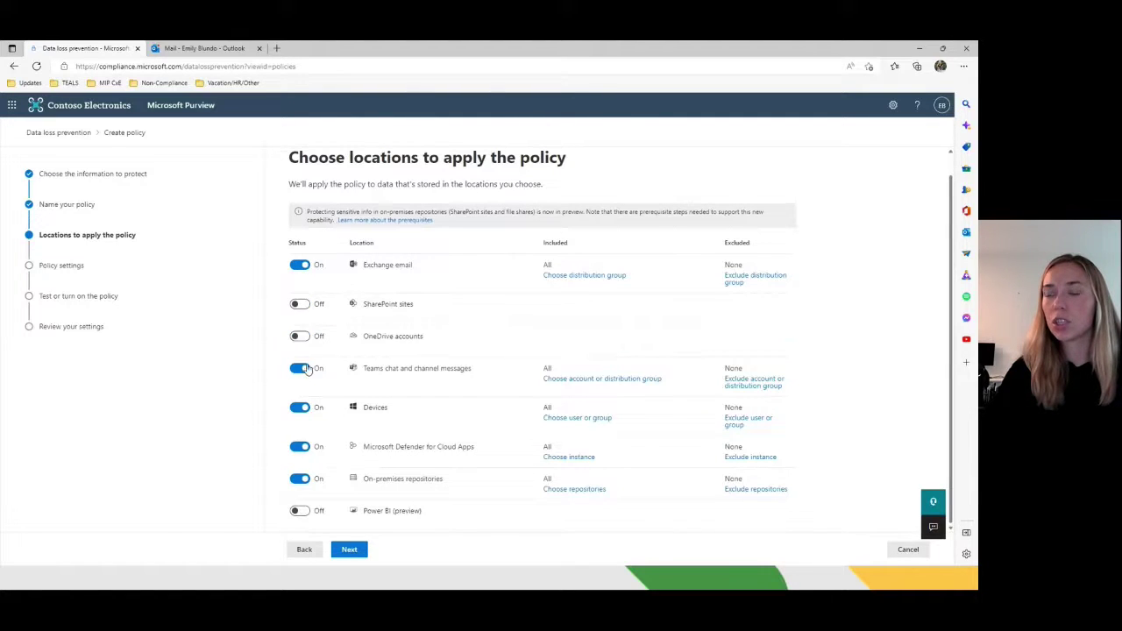
{"action": "left_click", "coordinate": [304, 369]}
{"action": "left_click", "coordinate": [302, 408]}
{"action": "left_click", "coordinate": [302, 448]}
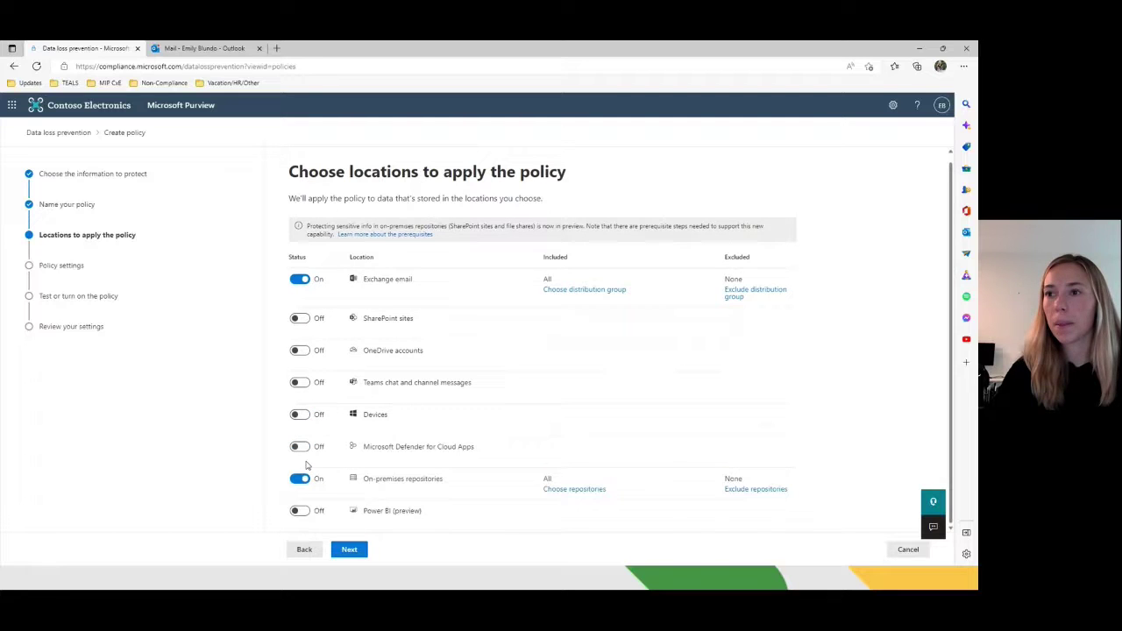
{"action": "left_click", "coordinate": [302, 480]}
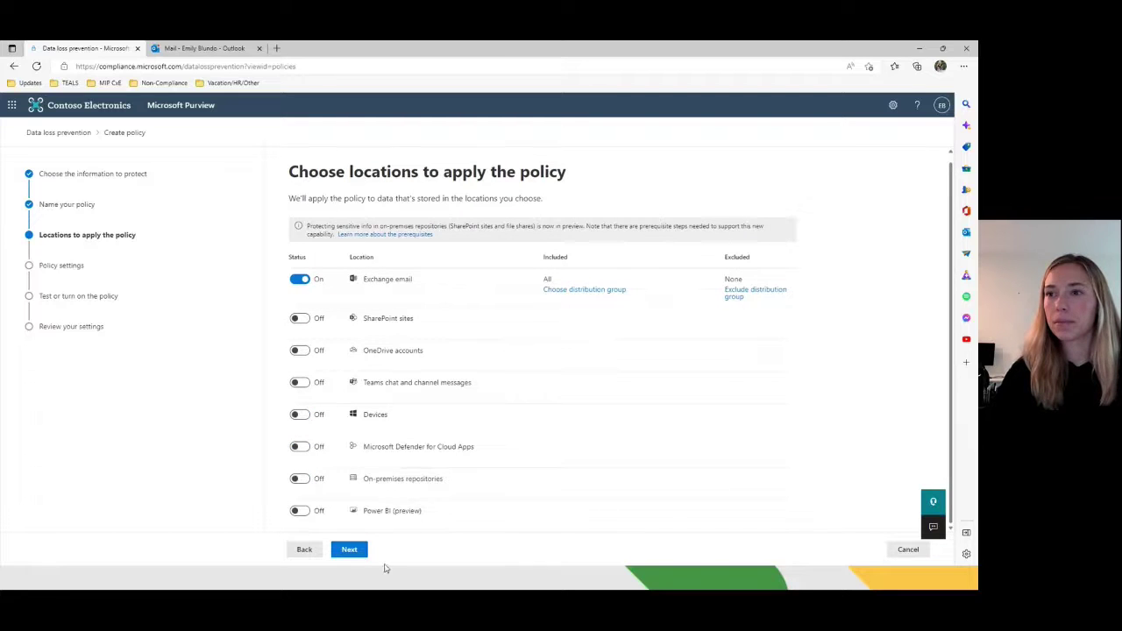
Advance to the advanced DLP rules step, browse rule condition types, then cancel the rule
{"action": "left_click", "coordinate": [352, 550]}
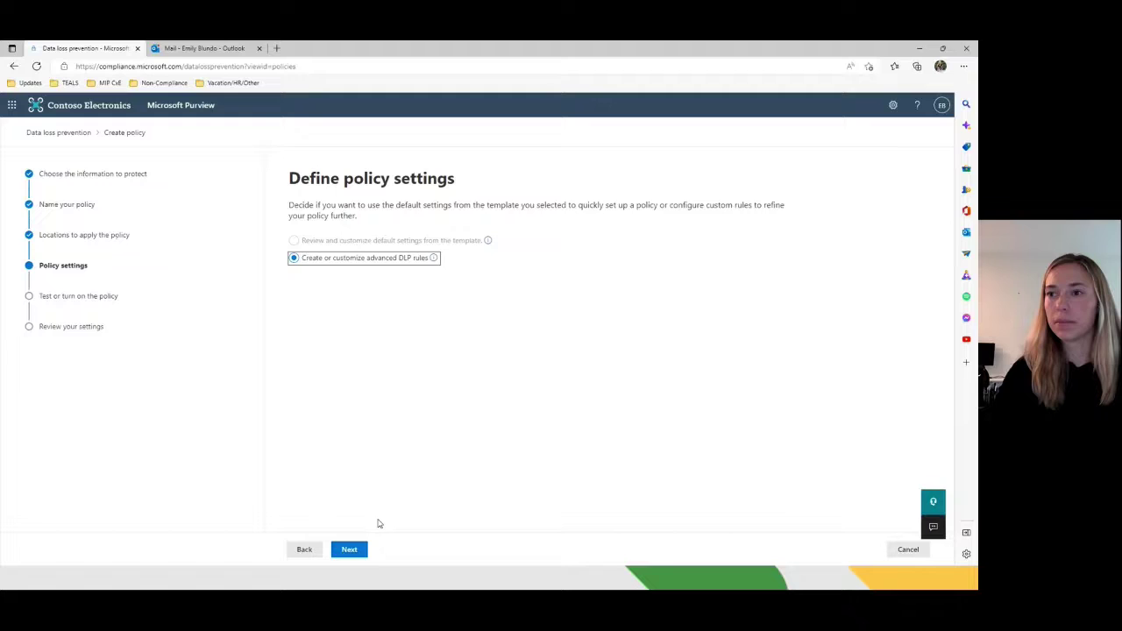
{"action": "left_click", "coordinate": [349, 551]}
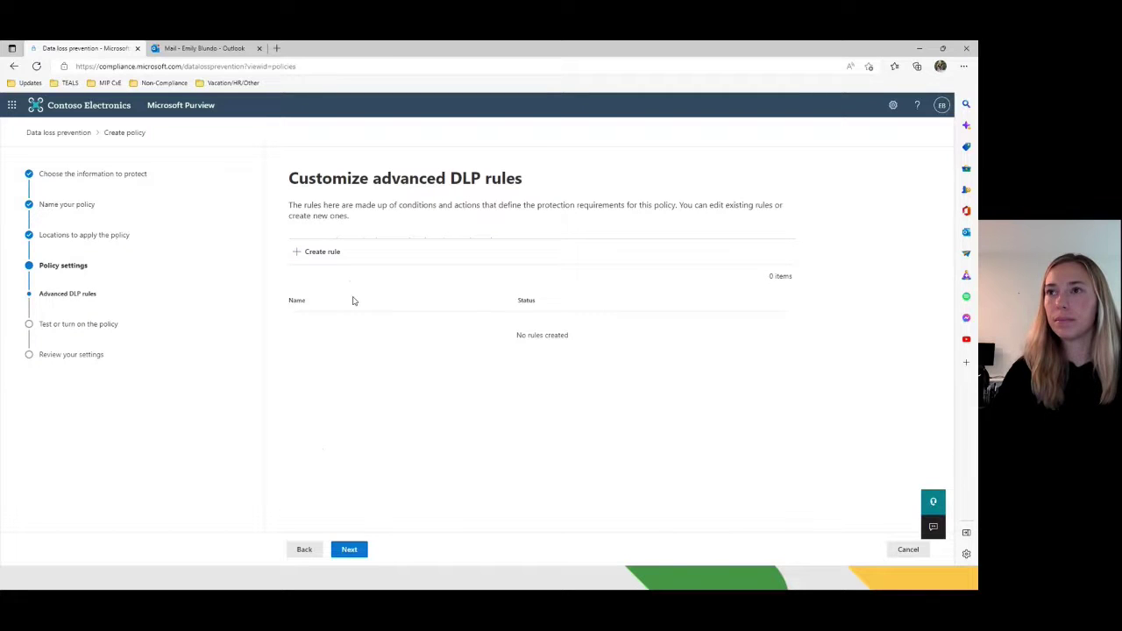
{"action": "left_click", "coordinate": [332, 254]}
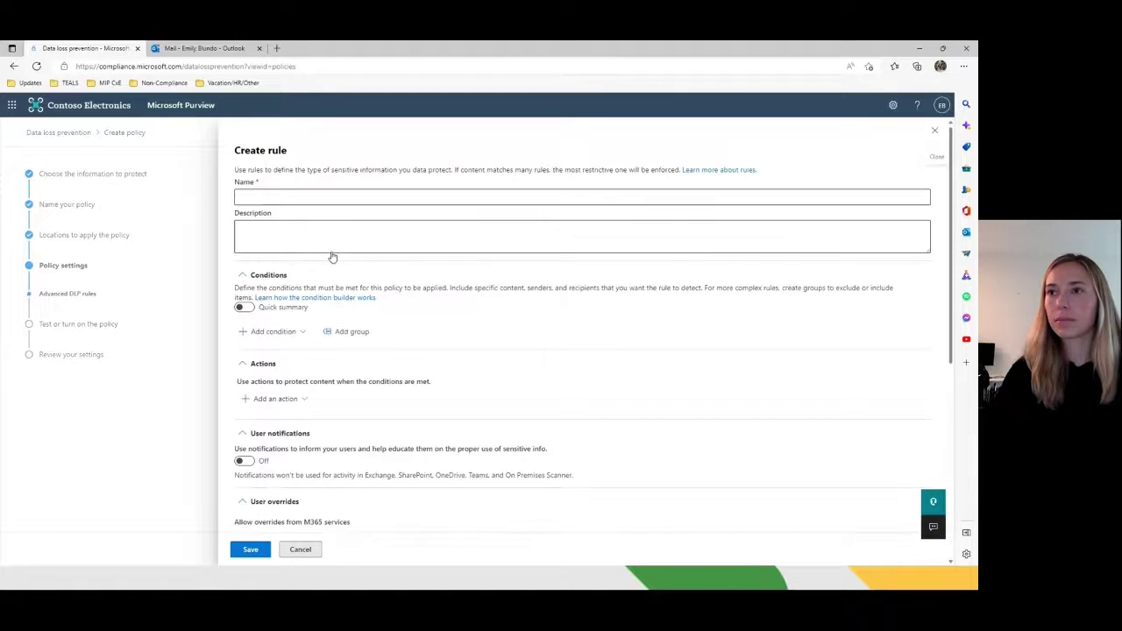
{"action": "left_click", "coordinate": [292, 333]}
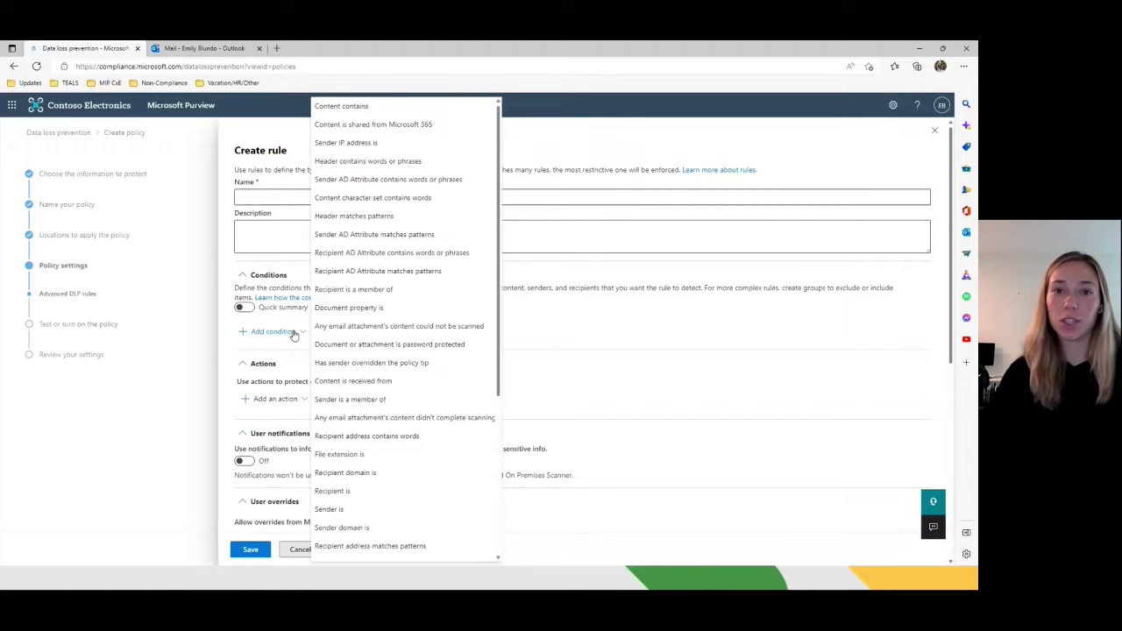
{"action": "scroll", "coordinate": [382, 362], "scroll_direction": "down", "scroll_amount": 3}
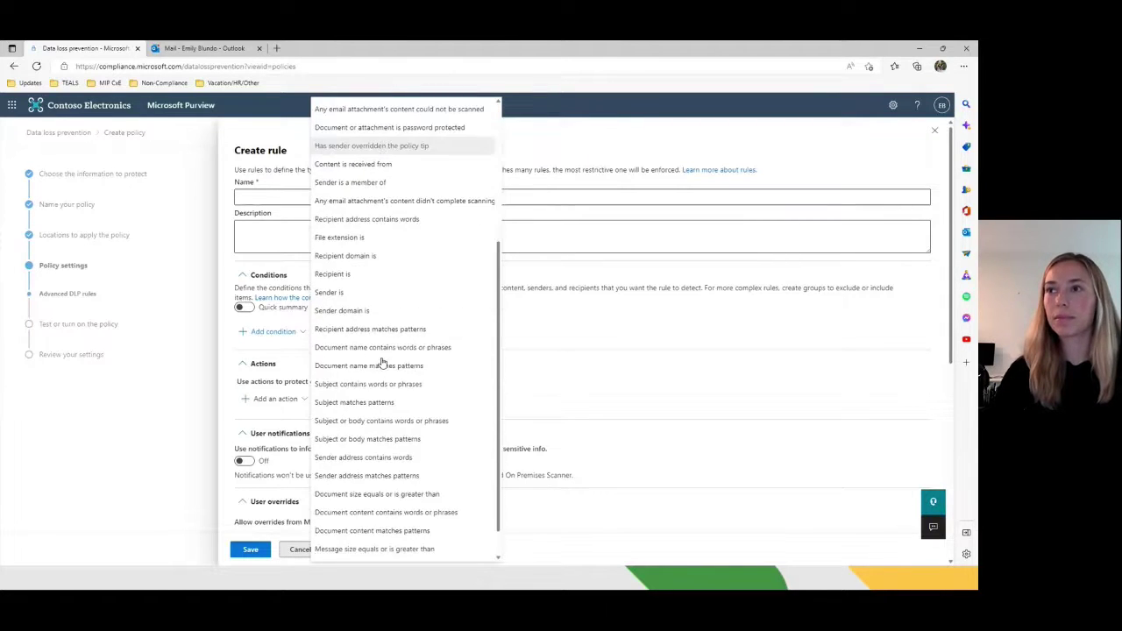
{"action": "left_click", "coordinate": [627, 337]}
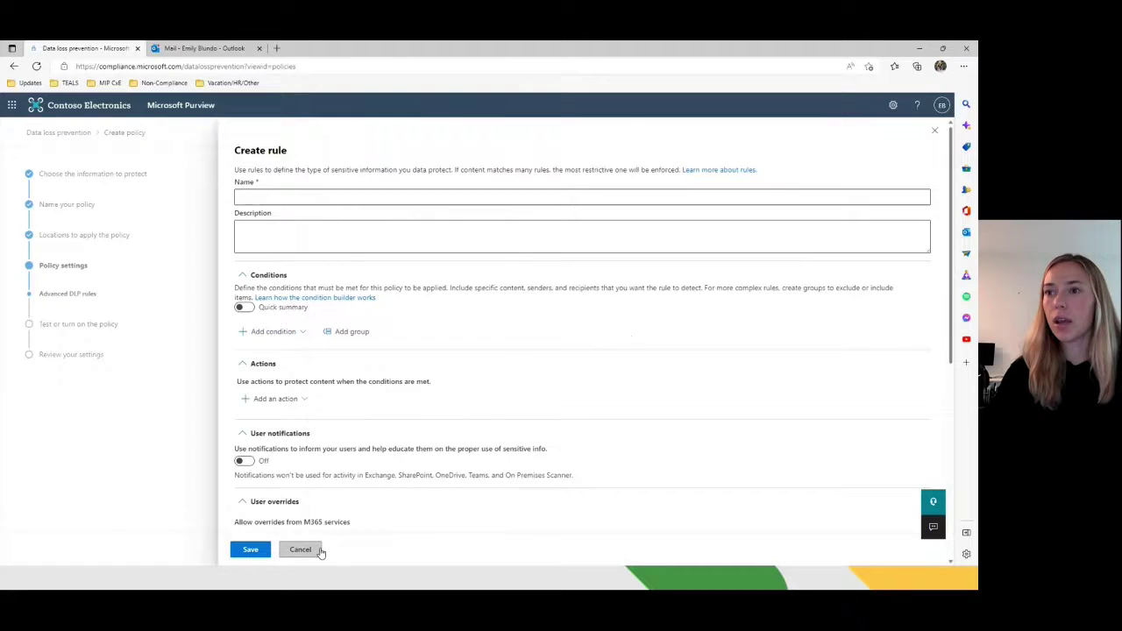
{"action": "left_click", "coordinate": [316, 549]}
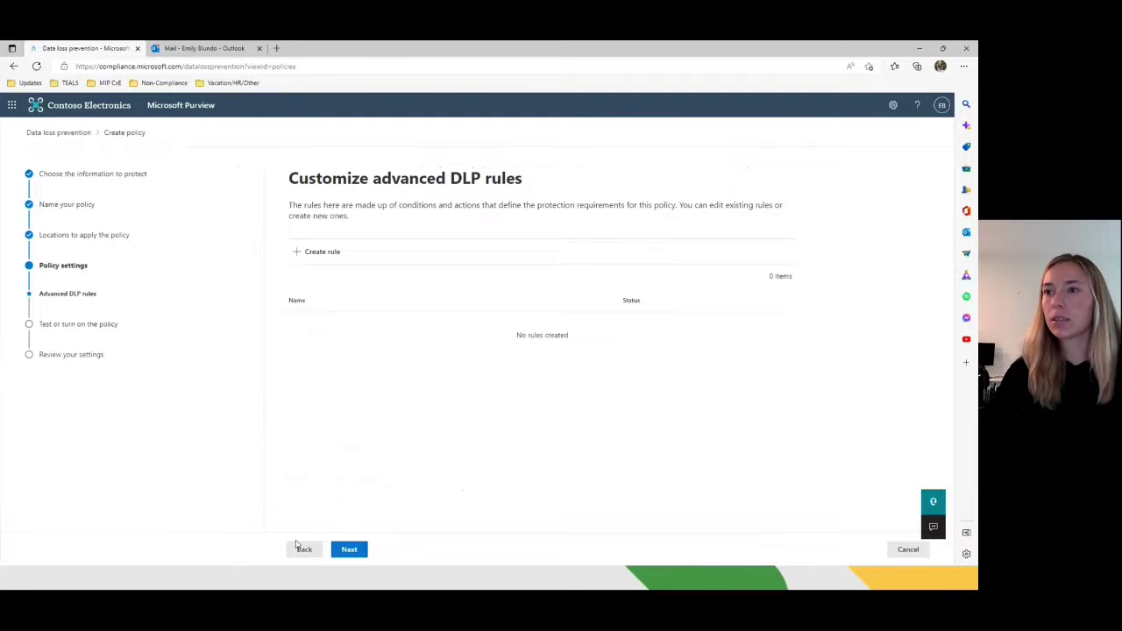
Return to the locations step and switch SharePoint sites back on
{"action": "left_click", "coordinate": [298, 550]}
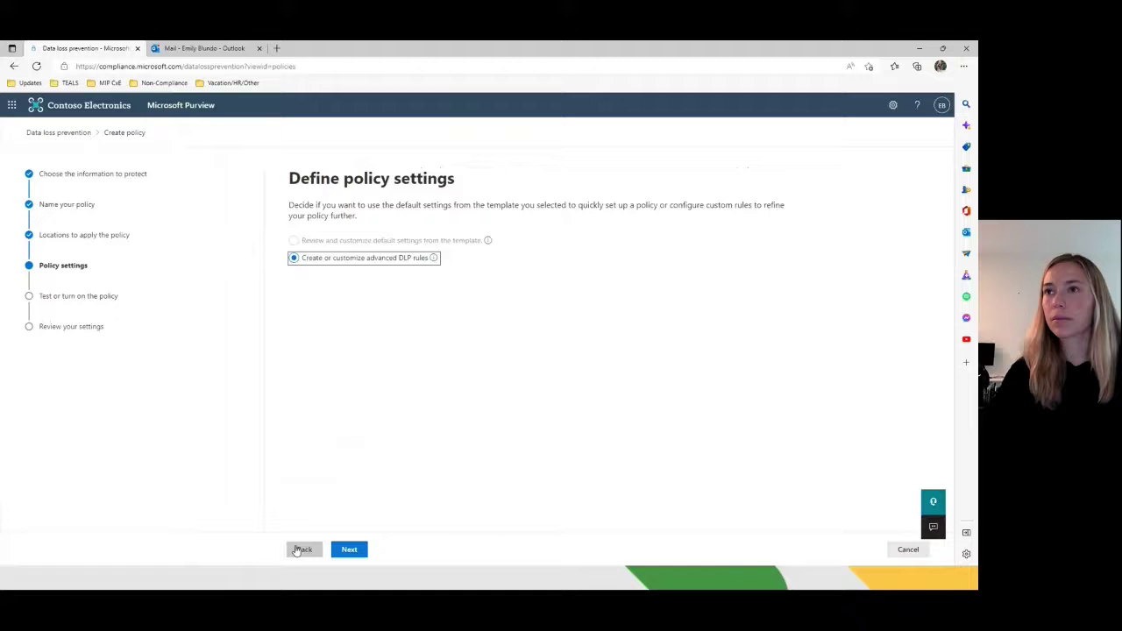
{"action": "left_click", "coordinate": [299, 549]}
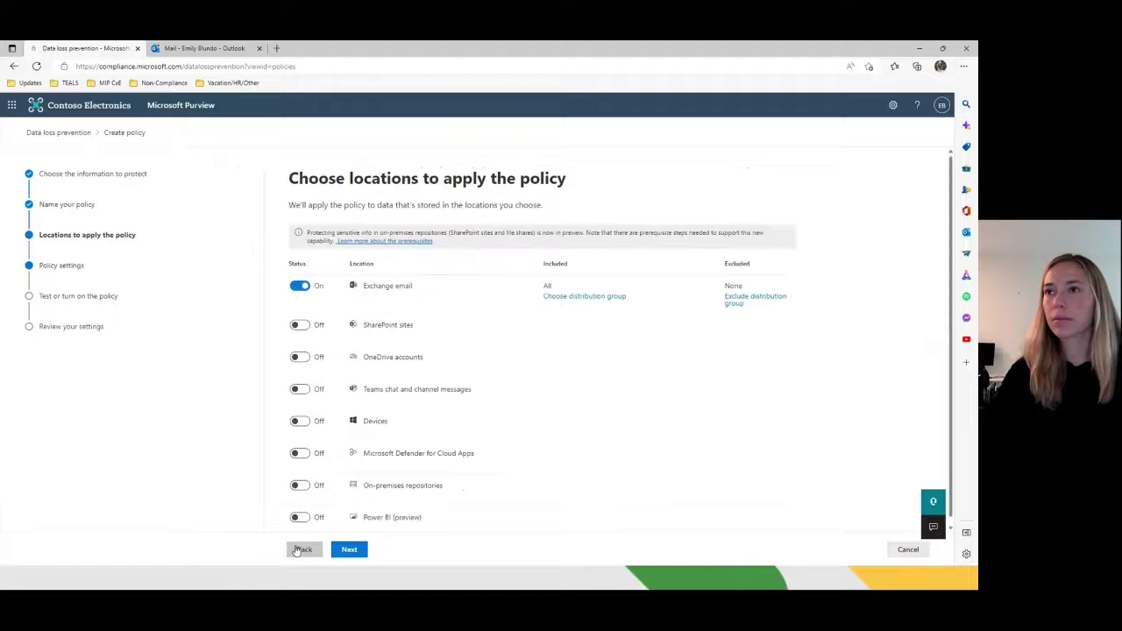
{"action": "left_click", "coordinate": [300, 328]}
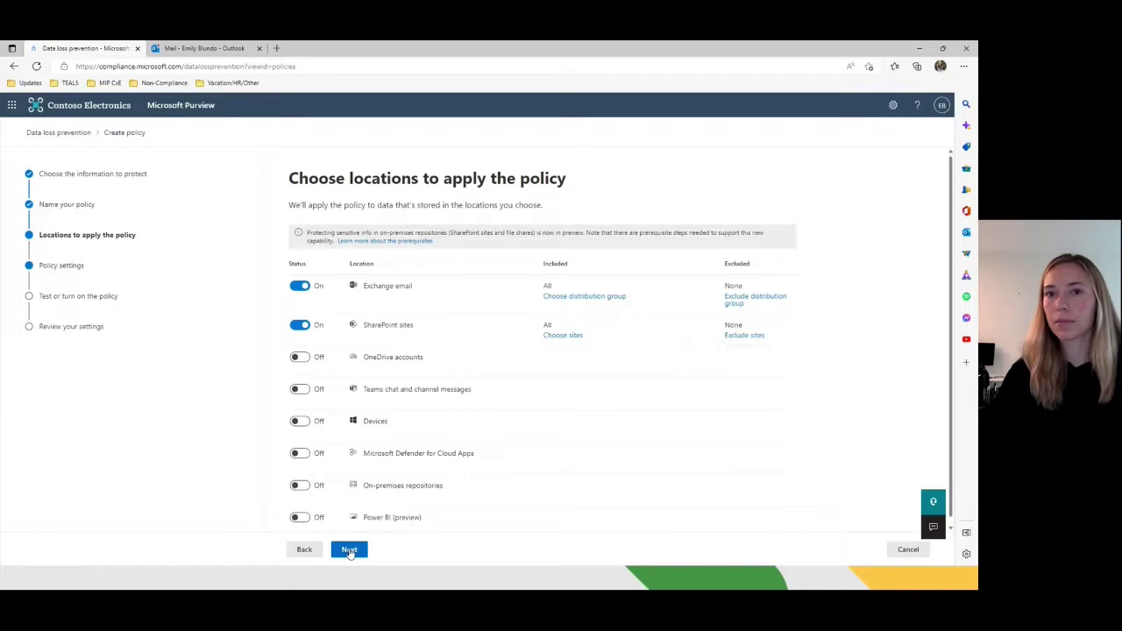
Advance to the advanced DLP rules step and start a new rule
{"action": "left_click", "coordinate": [350, 550]}
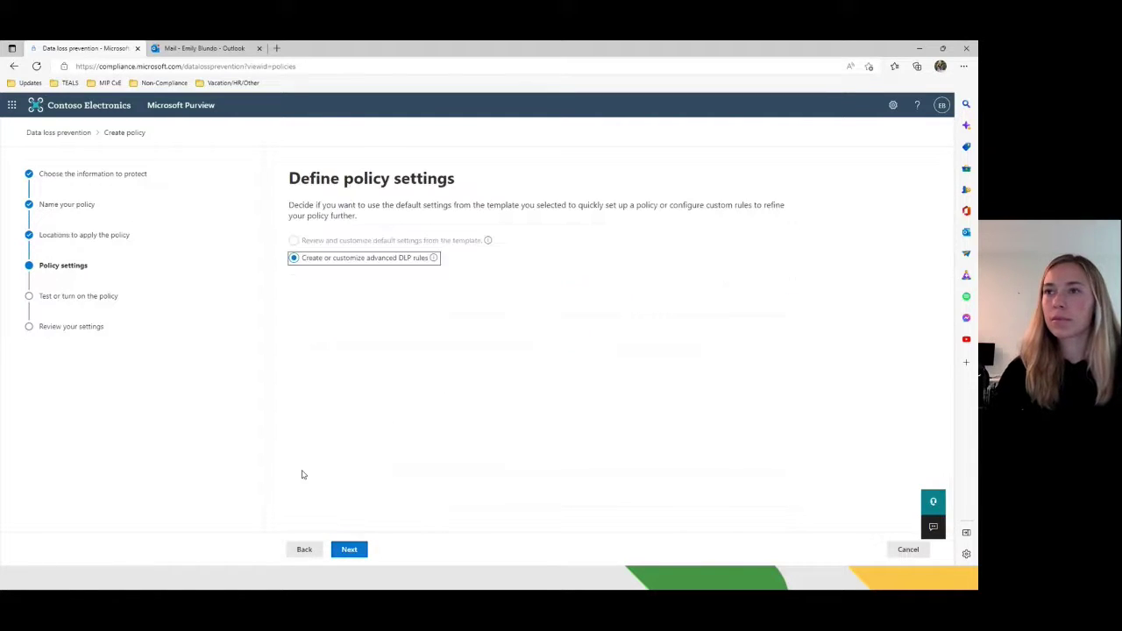
{"action": "left_click", "coordinate": [350, 550]}
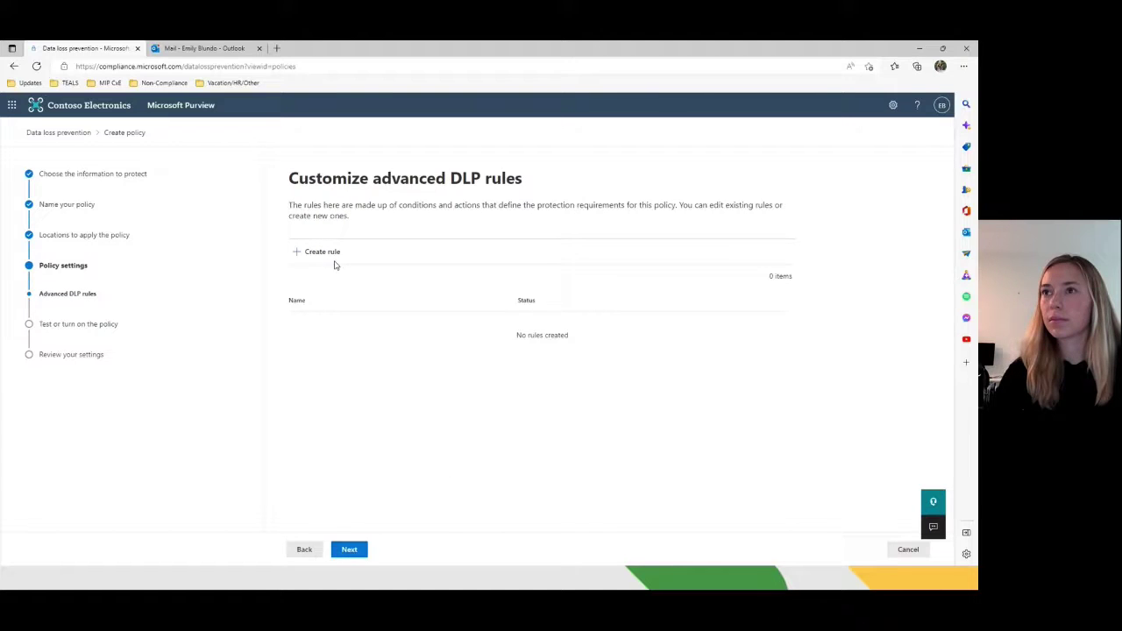
{"action": "left_click", "coordinate": [324, 255]}
{"action": "left_click", "coordinate": [286, 335]}
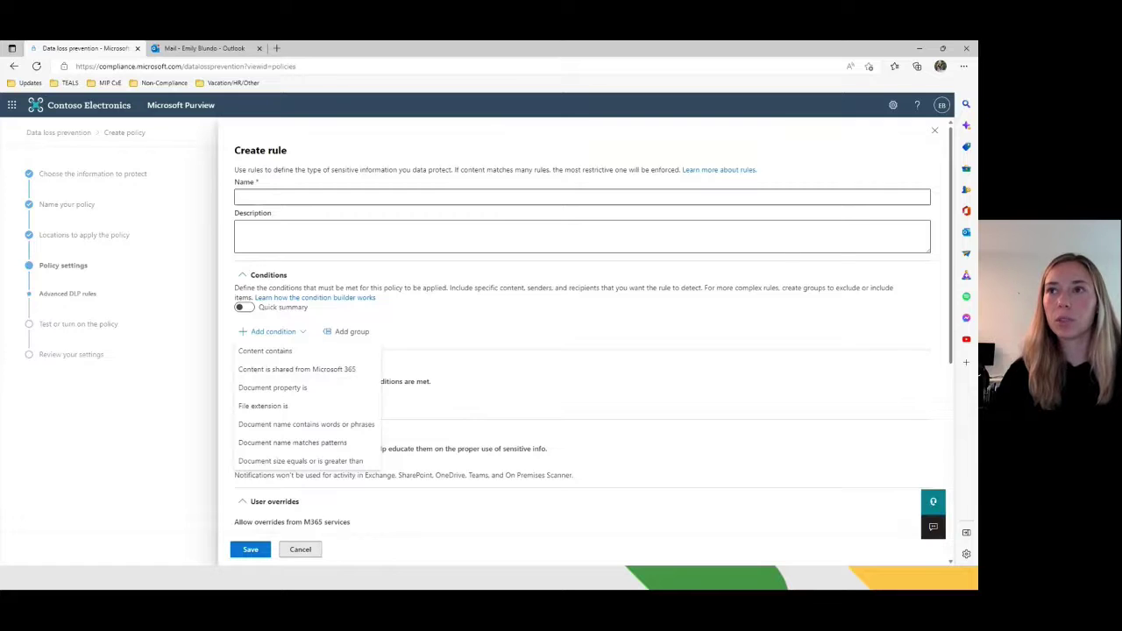
Name the new DLP rule 'Test Rule123'
{"action": "left_click", "coordinate": [264, 199]}
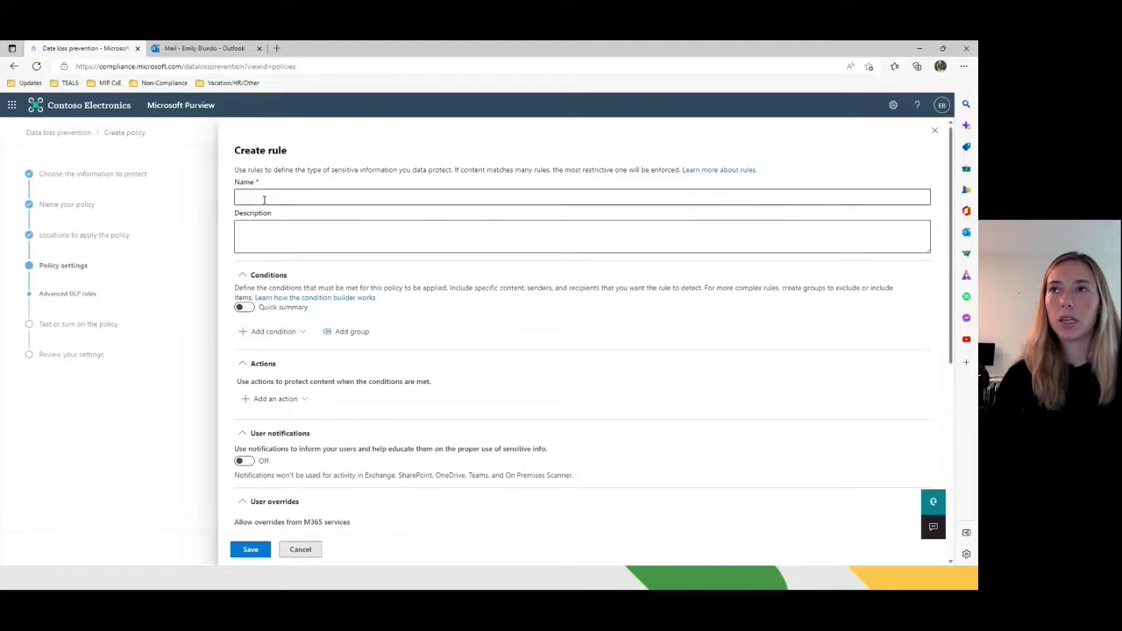
{"action": "left_click", "coordinate": [264, 200]}
{"action": "type", "text": "Test Rule"}
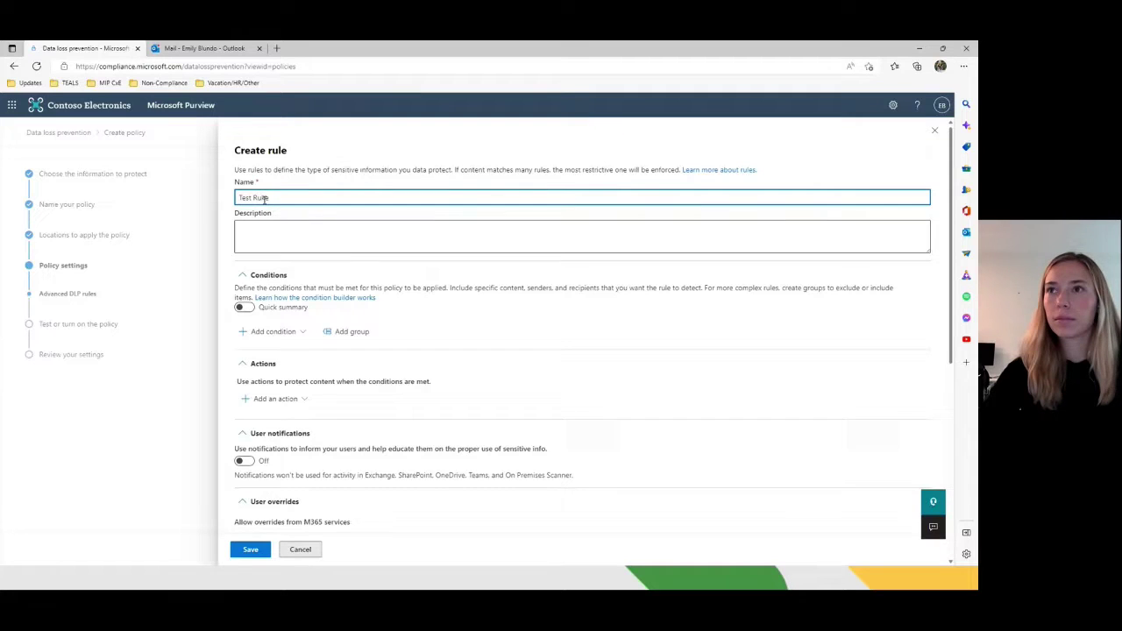
{"action": "key", "text": "BackSpace"}
{"action": "key", "text": "BackSpace"}
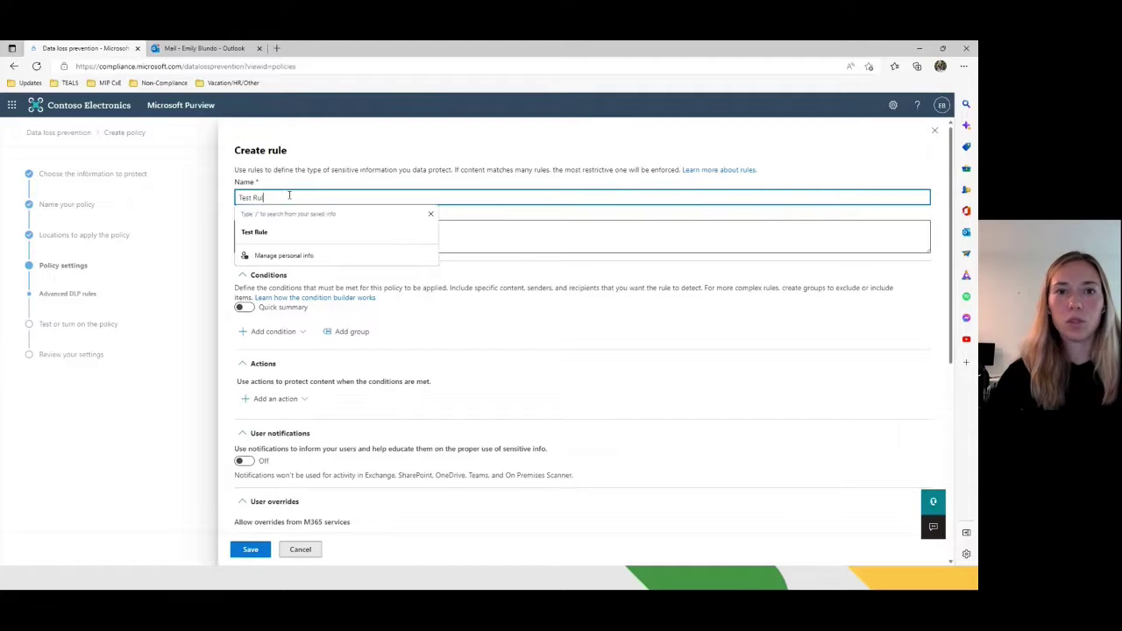
{"action": "type", "text": "le"}
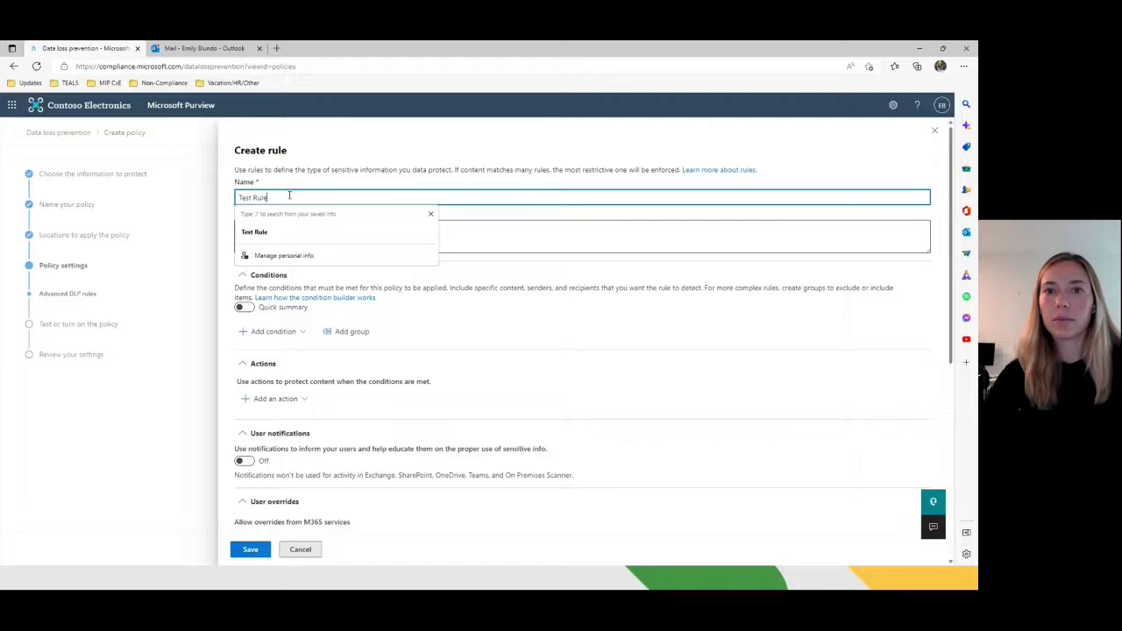
{"action": "type", "text": "123"}
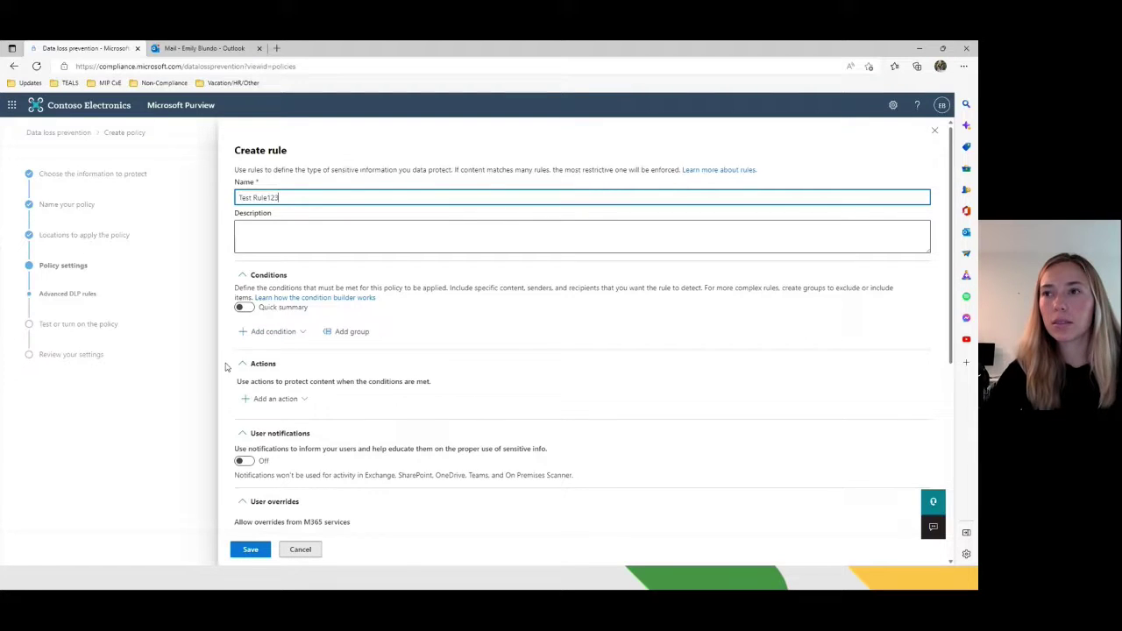
{"action": "left_click", "coordinate": [277, 333]}
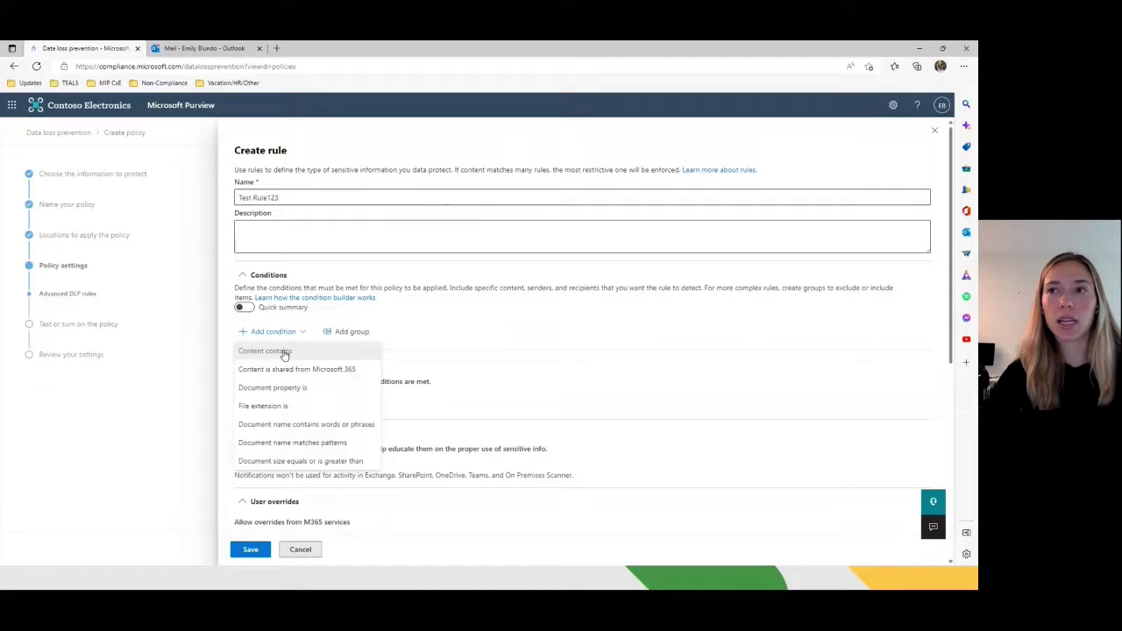
Try a Content contains condition, then remove it and reopen the condition list
{"action": "left_click", "coordinate": [283, 351]}
{"action": "left_click", "coordinate": [279, 386]}
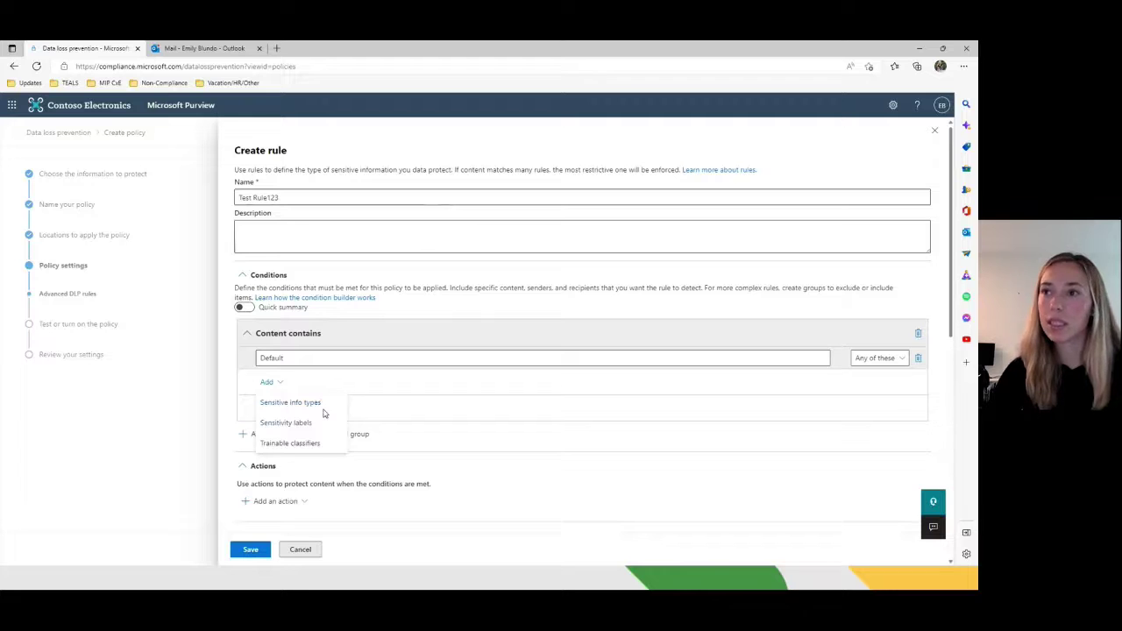
{"action": "left_click", "coordinate": [287, 382]}
{"action": "left_click", "coordinate": [916, 334]}
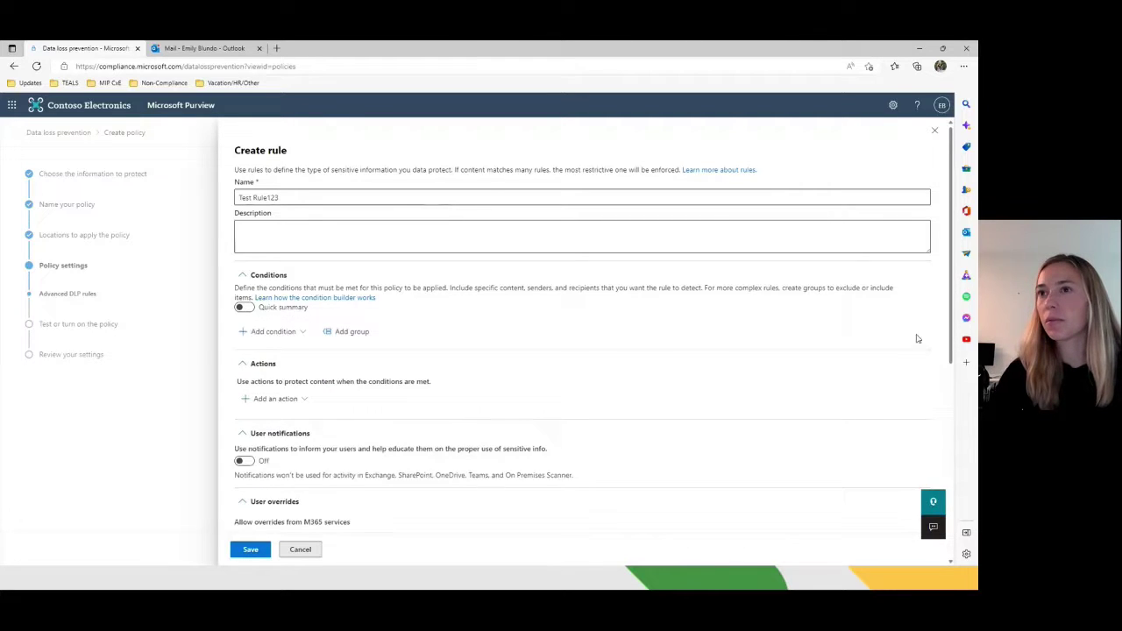
{"action": "left_click", "coordinate": [303, 332]}
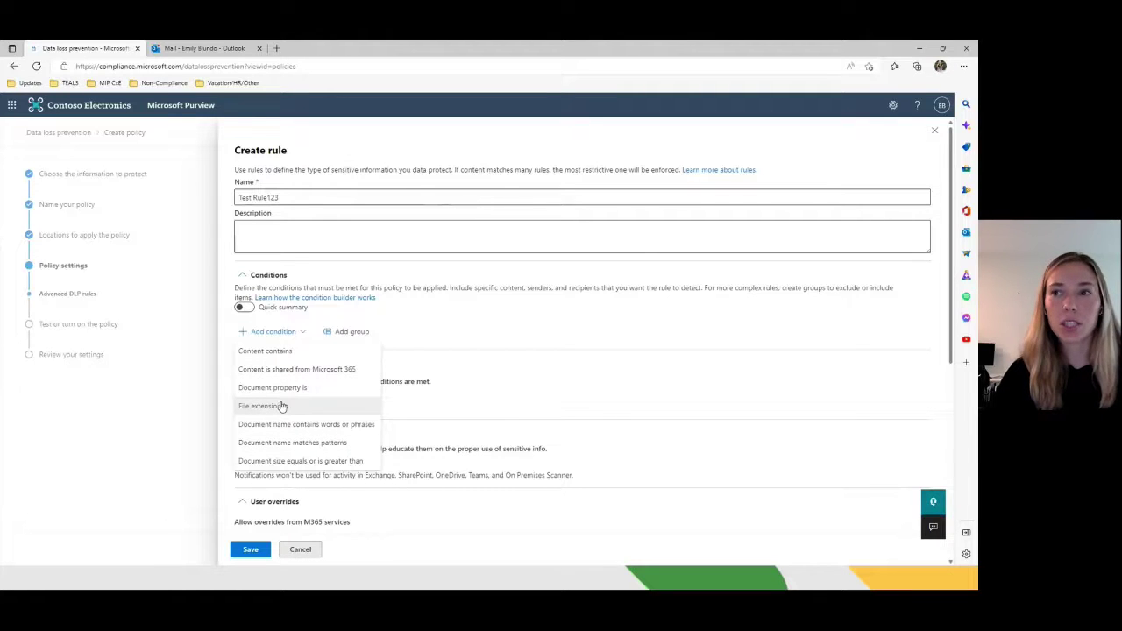
{"action": "left_click", "coordinate": [431, 356]}
{"action": "left_click", "coordinate": [302, 331]}
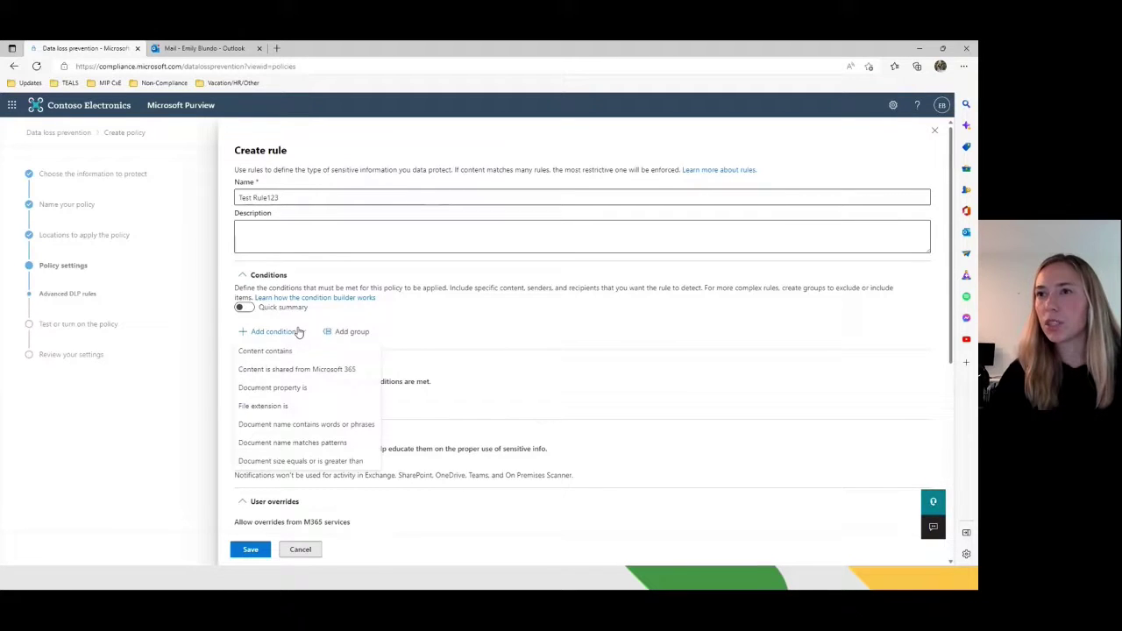
Add a Content contains condition for the U.S. Social Security Number (SSN) sensitive info type
{"action": "left_click", "coordinate": [292, 350]}
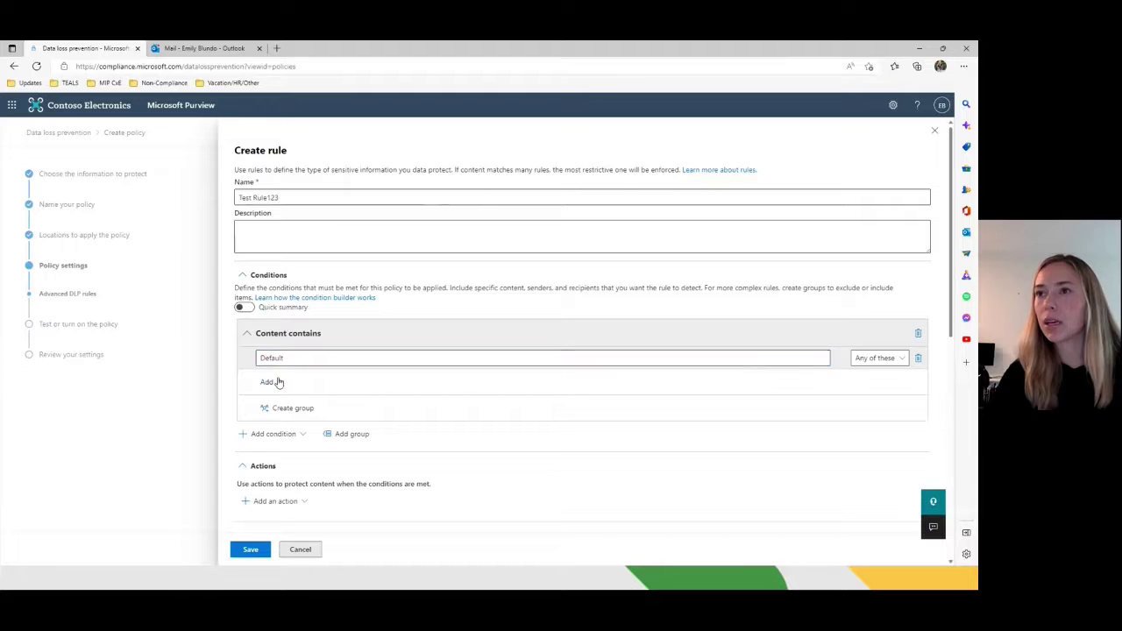
{"action": "left_click", "coordinate": [274, 382]}
{"action": "left_click", "coordinate": [292, 404]}
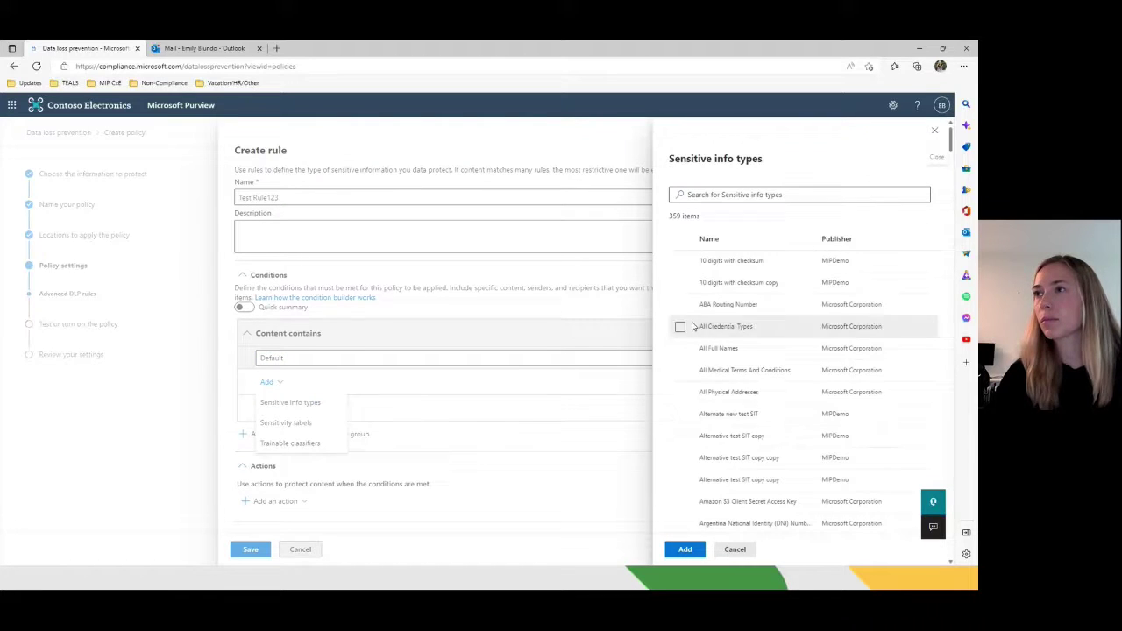
{"action": "left_click", "coordinate": [747, 196]}
{"action": "type", "text": "social"}
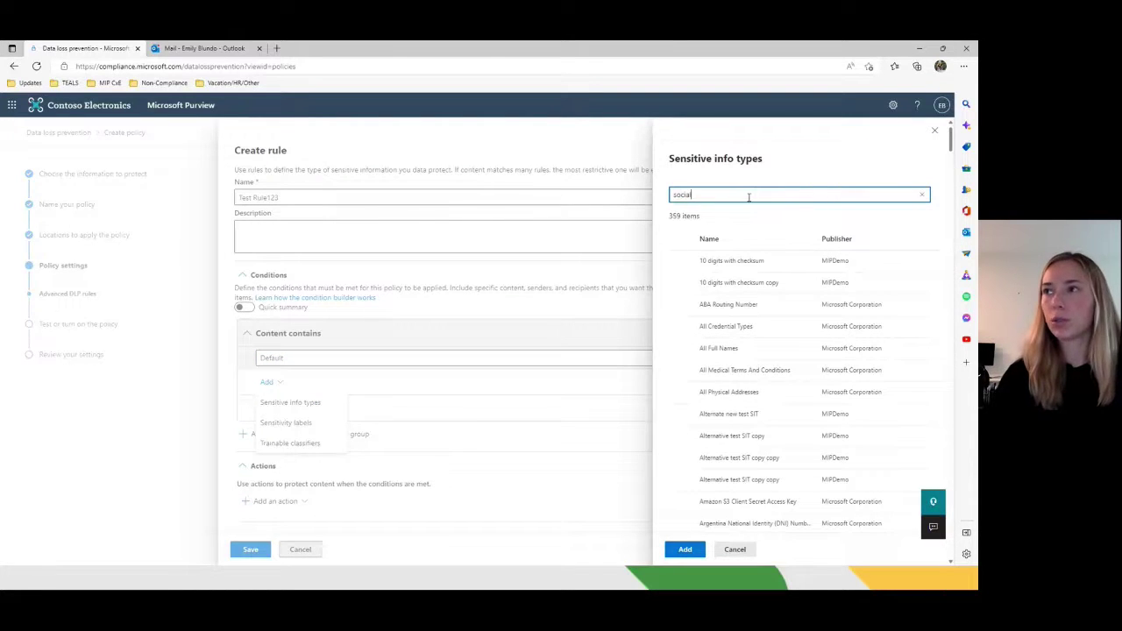
{"action": "type", "text": " security"}
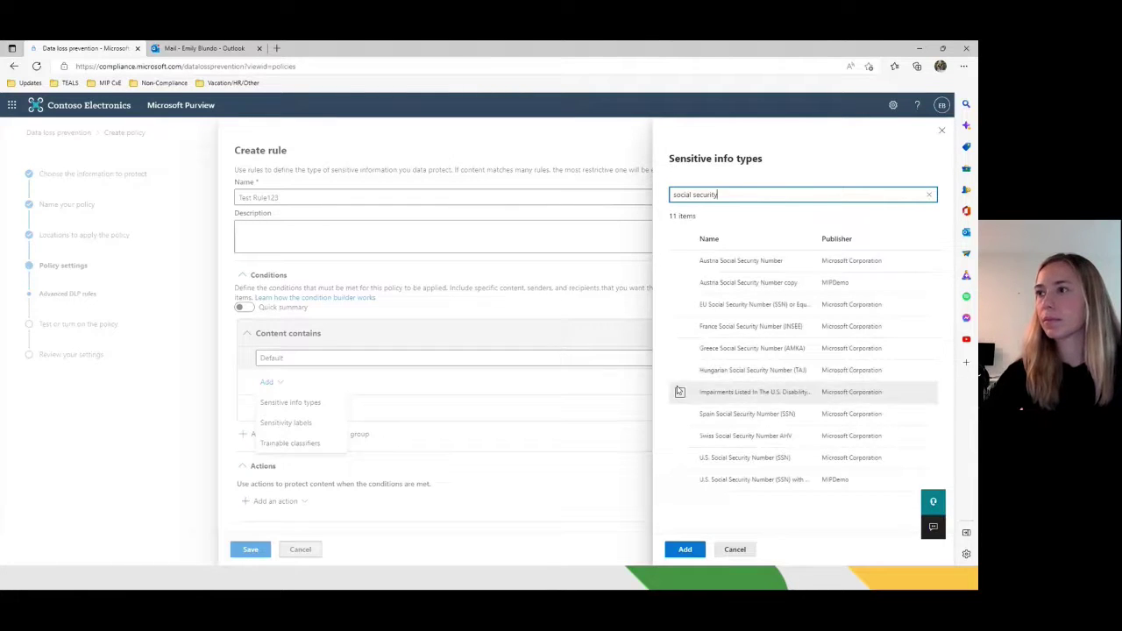
{"action": "left_click", "coordinate": [680, 457]}
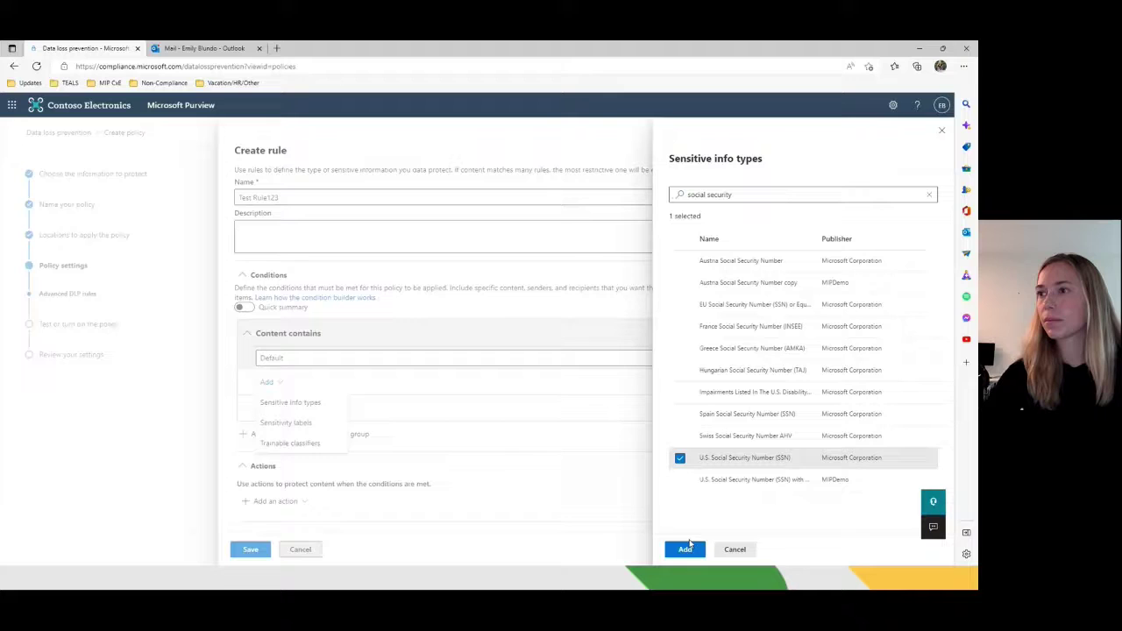
{"action": "left_click", "coordinate": [684, 548]}
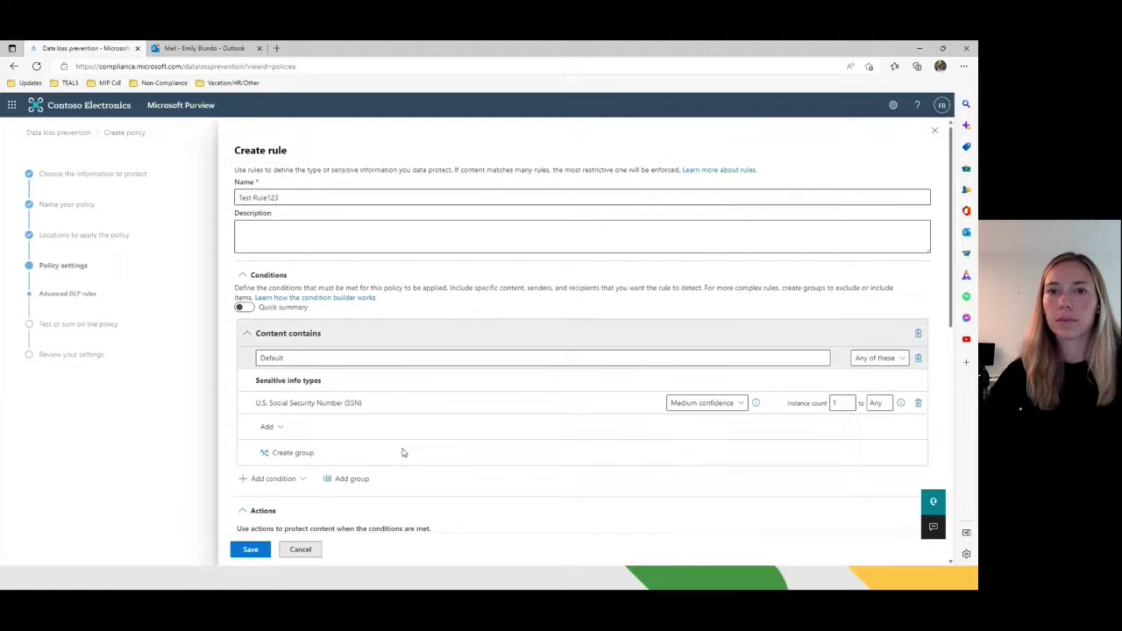
Add a Restrict access or encrypt action blocking only people outside the organization
{"action": "scroll", "coordinate": [403, 453], "scroll_direction": "down", "scroll_amount": 3}
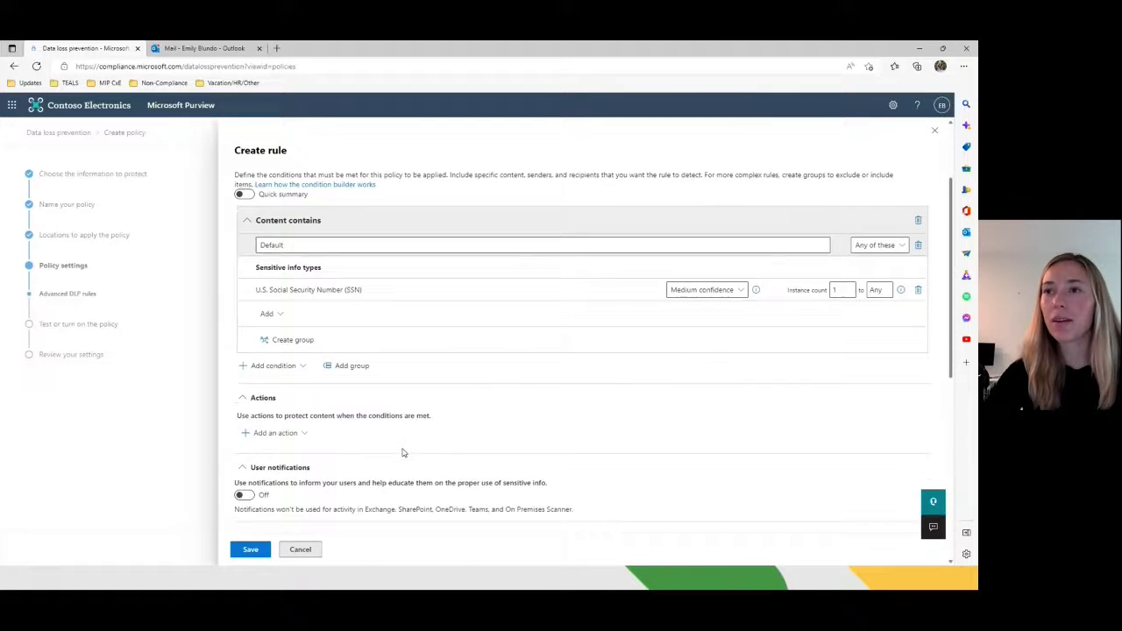
{"action": "scroll", "coordinate": [403, 452], "scroll_direction": "down", "scroll_amount": 3}
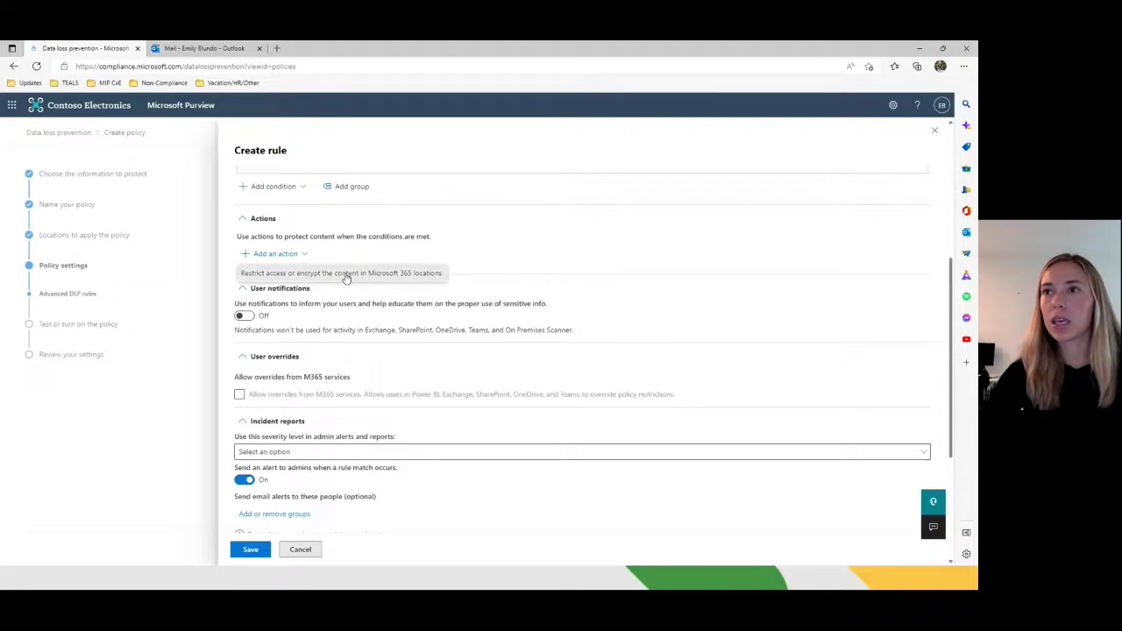
{"action": "left_click", "coordinate": [345, 272]}
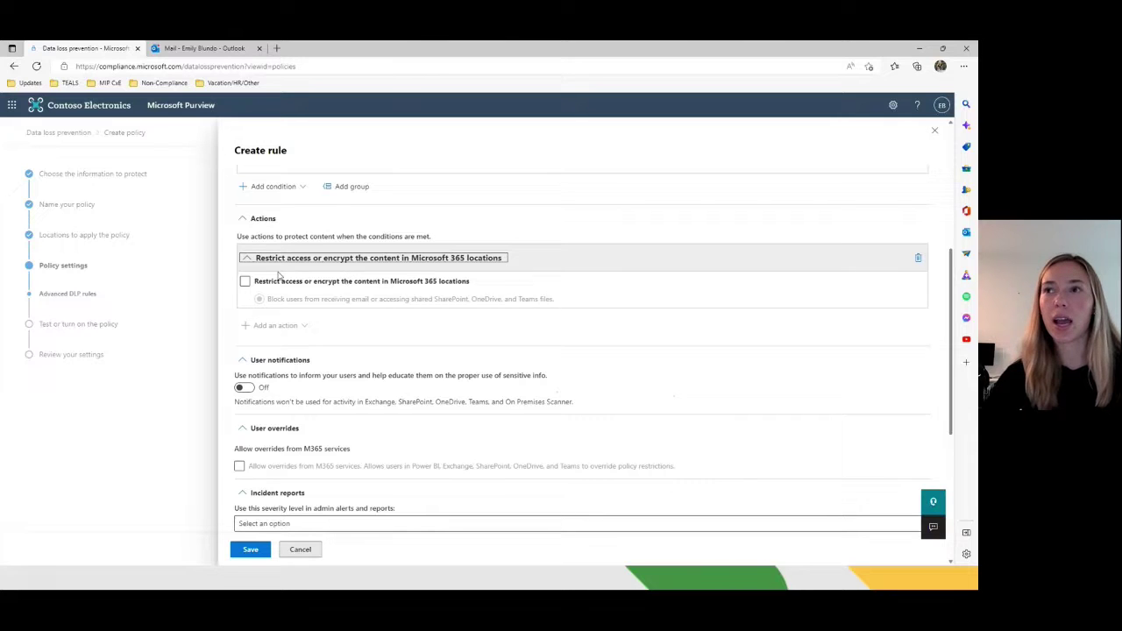
{"action": "left_click", "coordinate": [245, 282]}
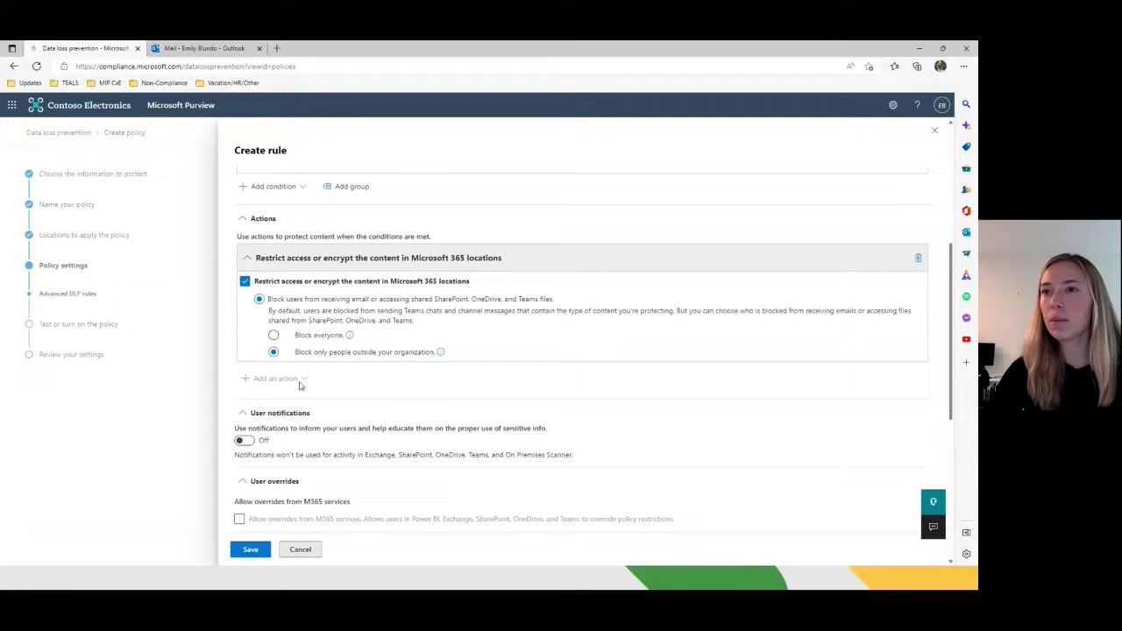
Turn on user notifications with a policy tip for Office 365 users
{"action": "scroll", "coordinate": [299, 384], "scroll_direction": "down", "scroll_amount": 3}
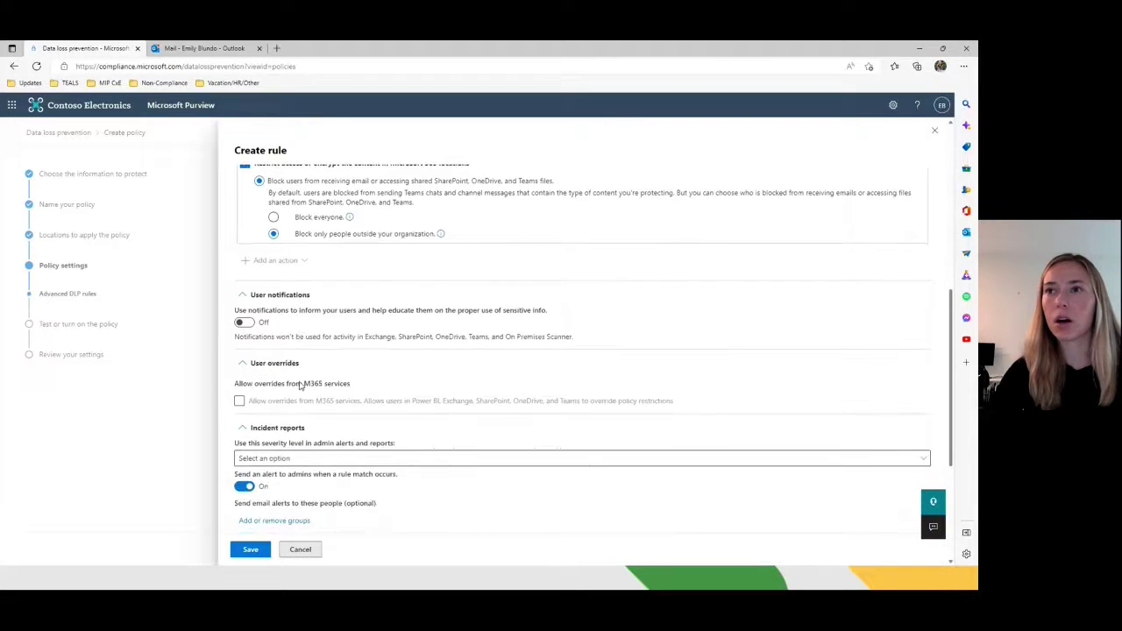
{"action": "left_click", "coordinate": [243, 243]}
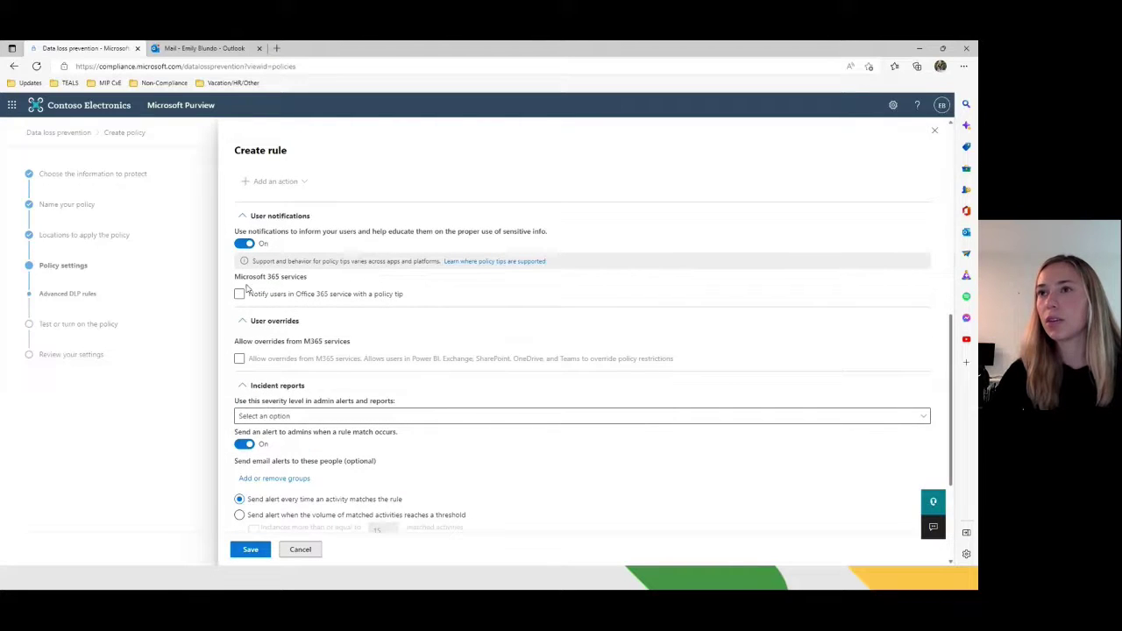
{"action": "left_click", "coordinate": [240, 295]}
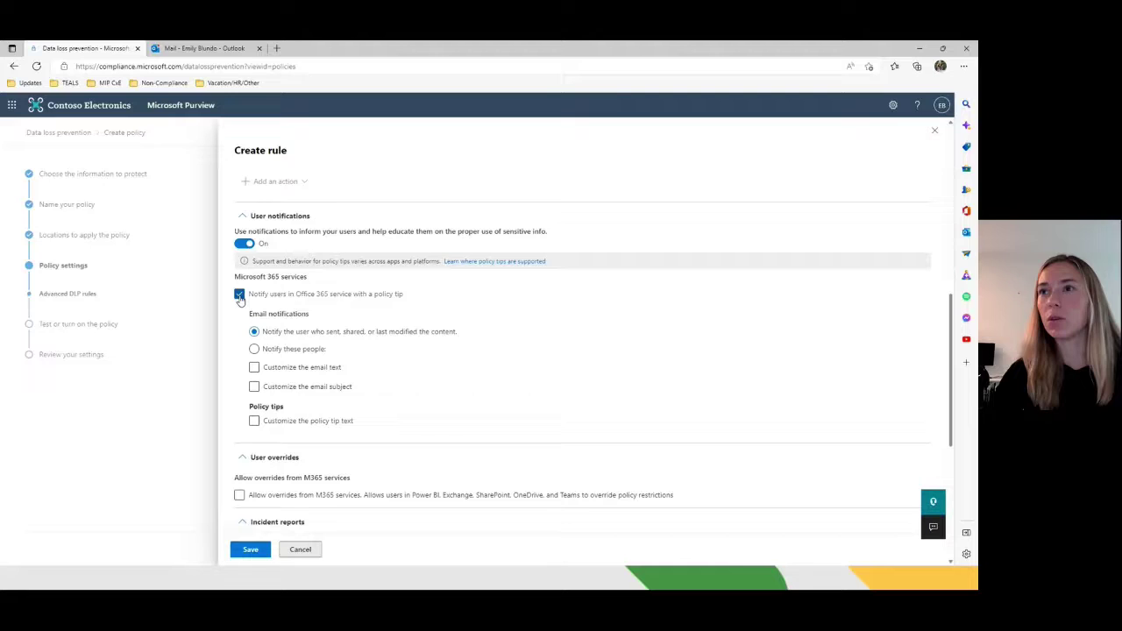
Allow users to override the policy restrictions from M365 services
{"action": "scroll", "coordinate": [385, 381], "scroll_direction": "down", "scroll_amount": 1}
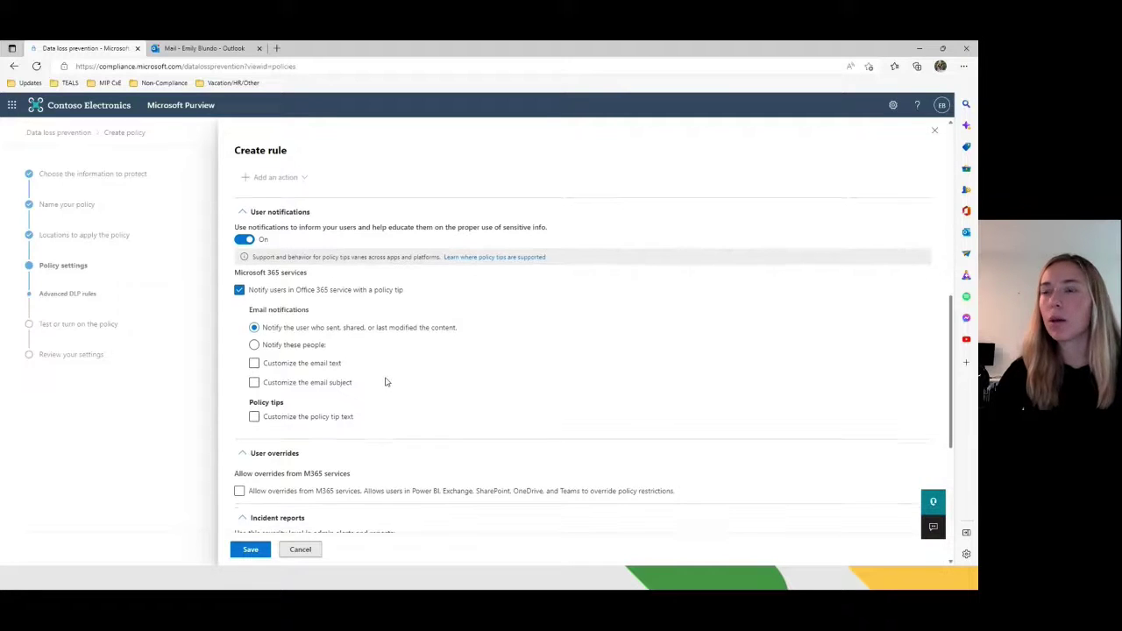
{"action": "scroll", "coordinate": [385, 382], "scroll_direction": "down", "scroll_amount": 1}
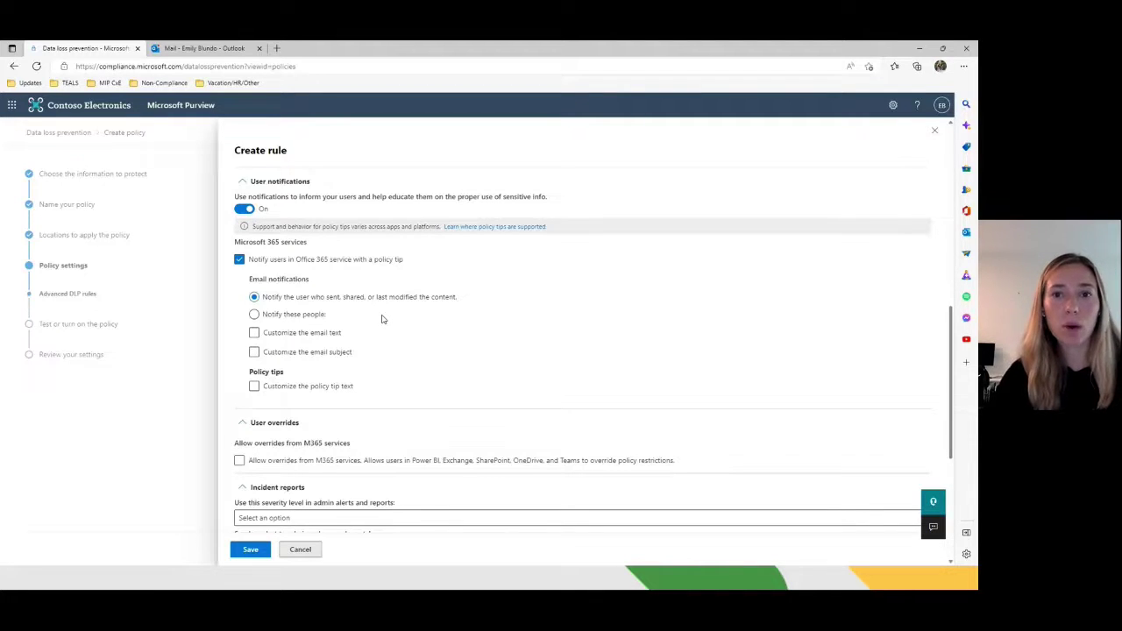
{"action": "scroll", "coordinate": [380, 364], "scroll_direction": "down", "scroll_amount": 2}
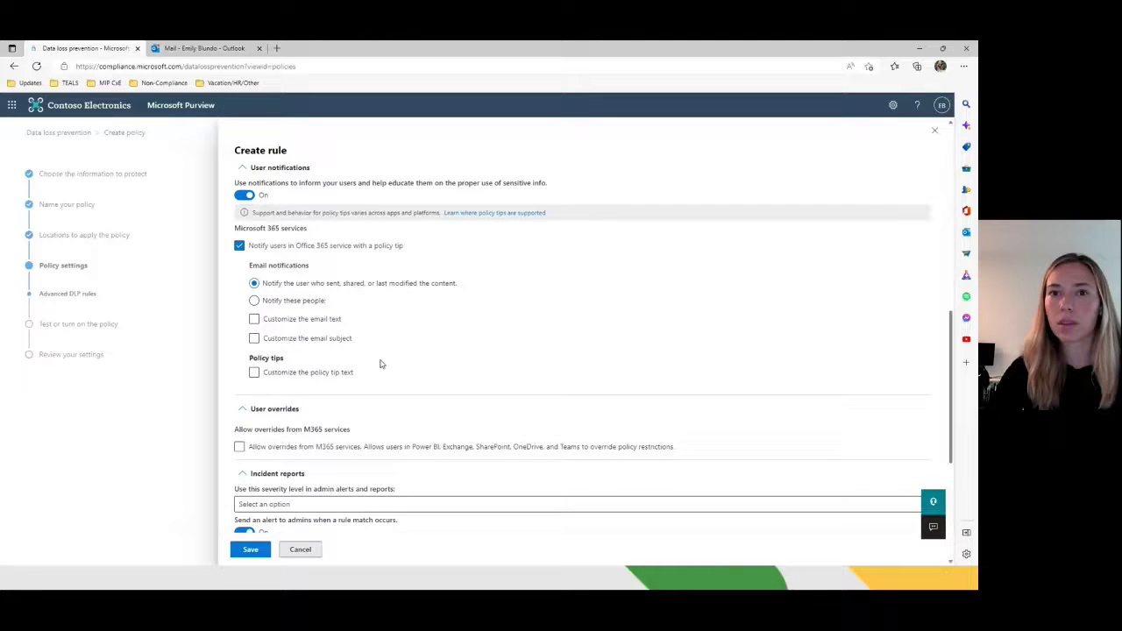
{"action": "scroll", "coordinate": [381, 363], "scroll_direction": "down", "scroll_amount": 3}
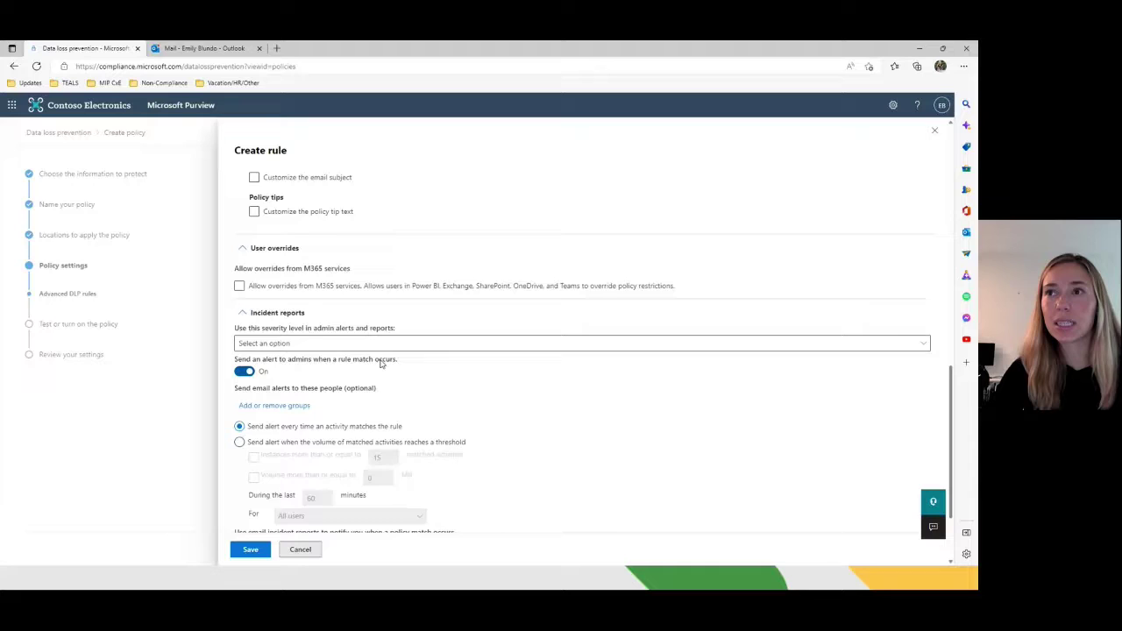
{"action": "scroll", "coordinate": [380, 364], "scroll_direction": "down", "scroll_amount": 2}
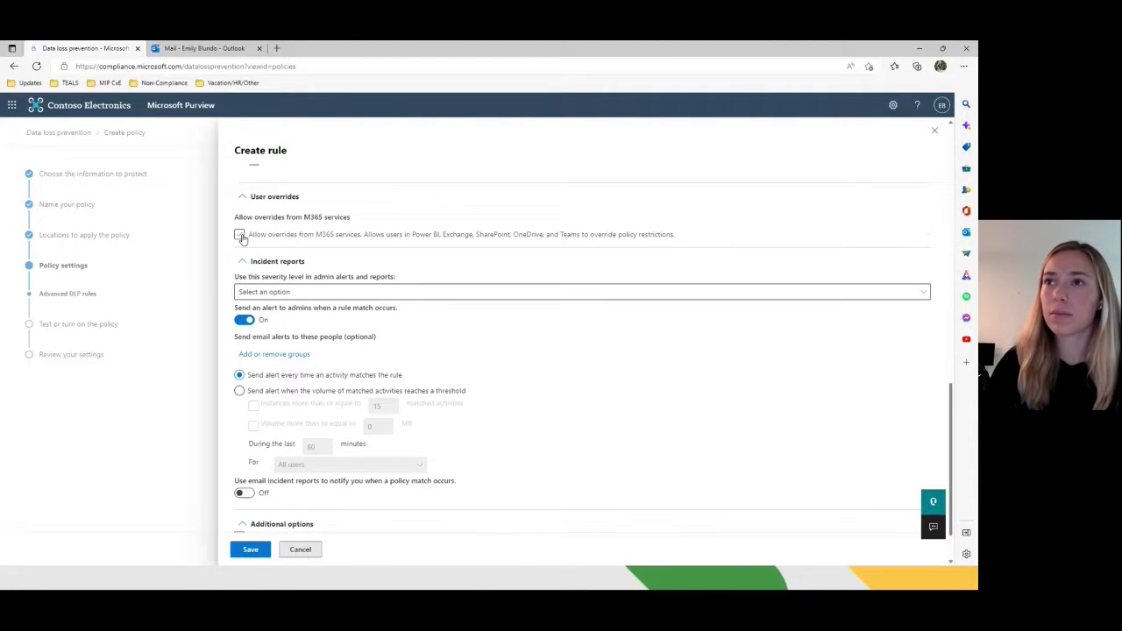
{"action": "left_click", "coordinate": [240, 235]}
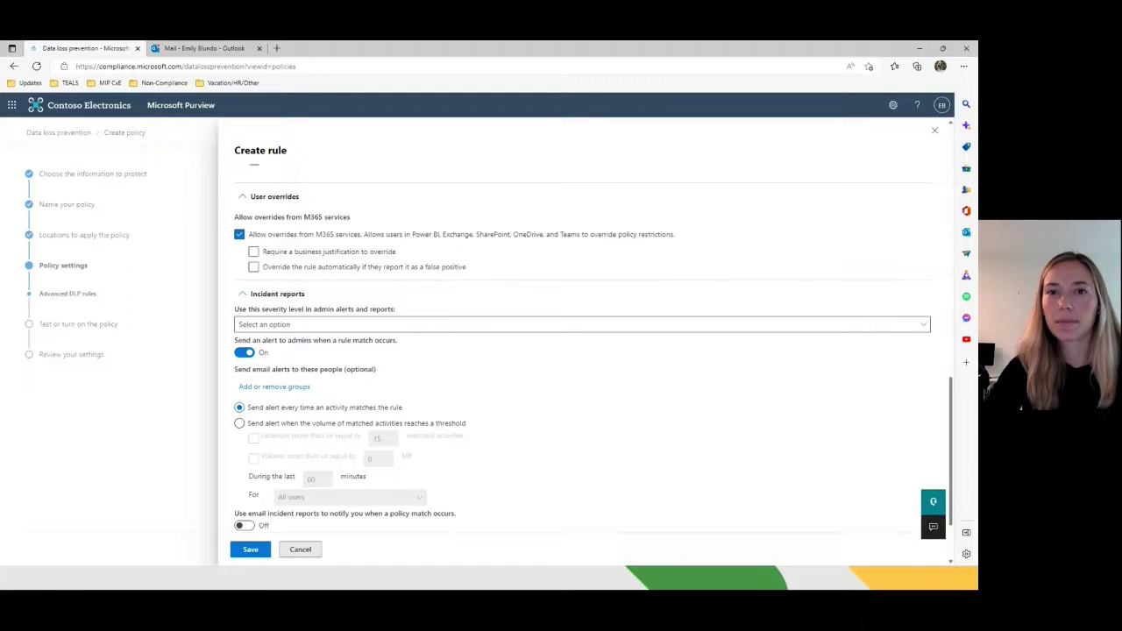
Review the alert severity levels and the instance-count and volume threshold options, leaving them unset
{"action": "scroll", "coordinate": [402, 383], "scroll_direction": "down", "scroll_amount": 1}
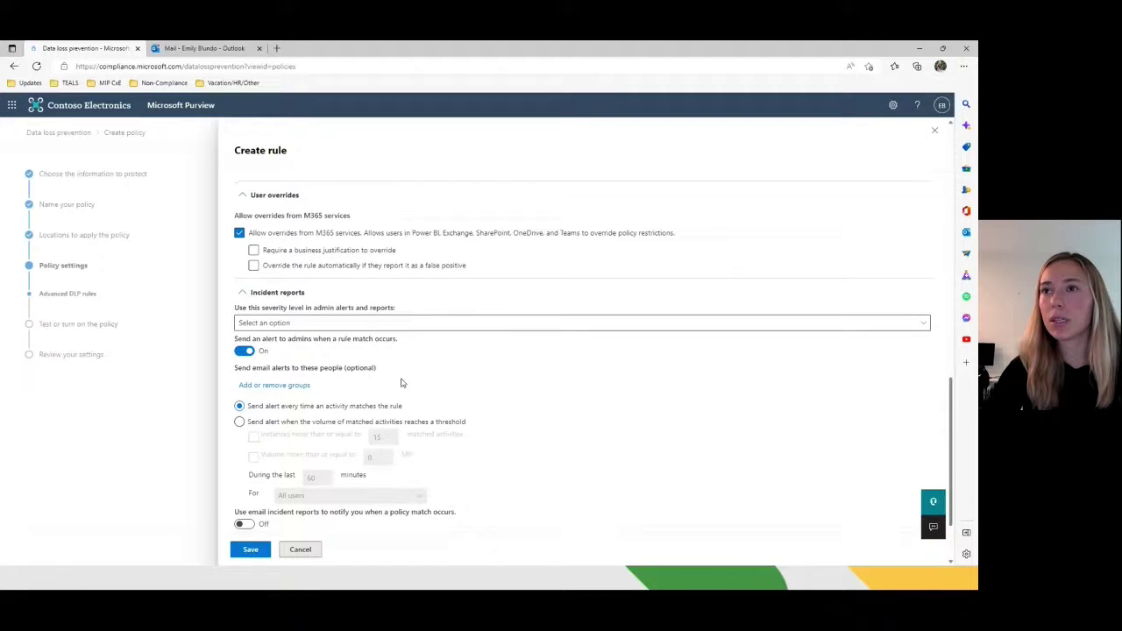
{"action": "scroll", "coordinate": [403, 383], "scroll_direction": "down", "scroll_amount": 3}
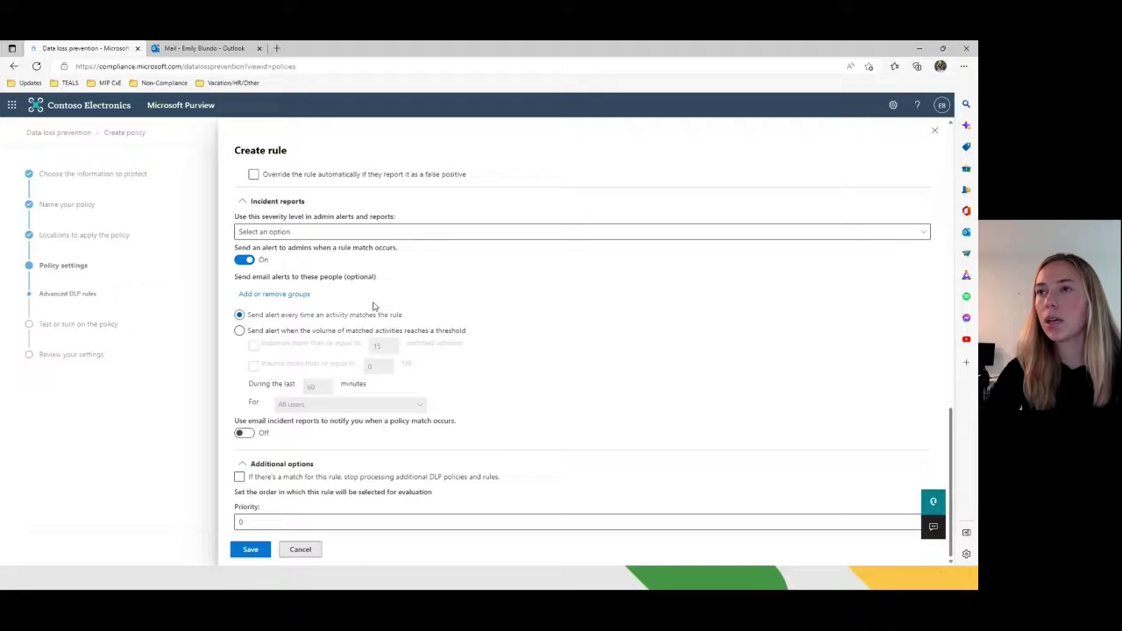
{"action": "left_click", "coordinate": [325, 232]}
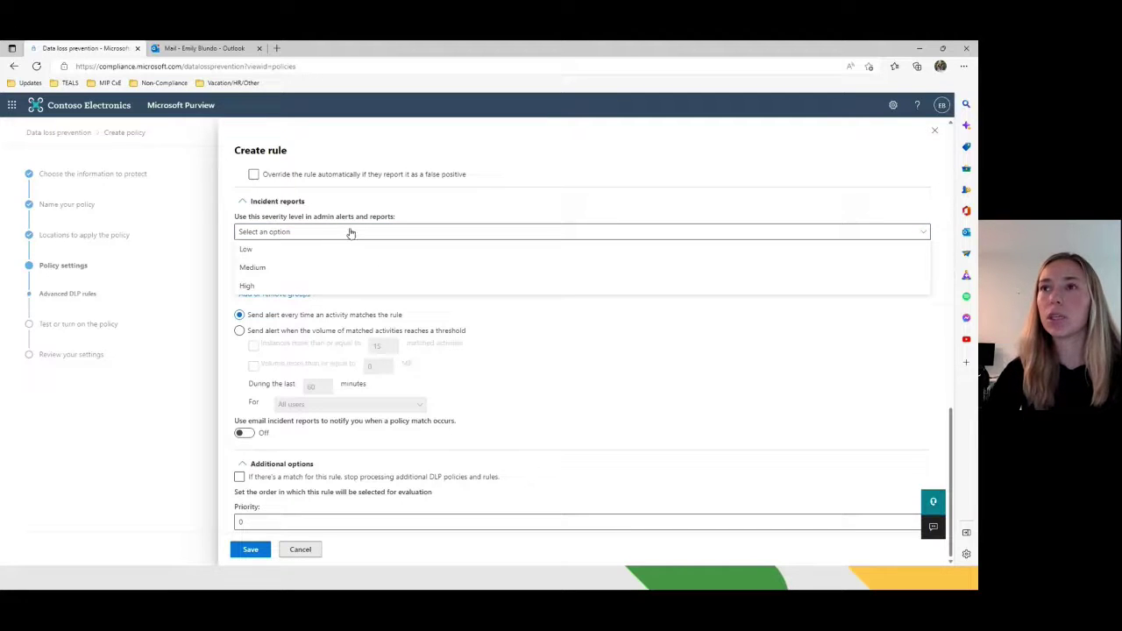
{"action": "left_click", "coordinate": [422, 213]}
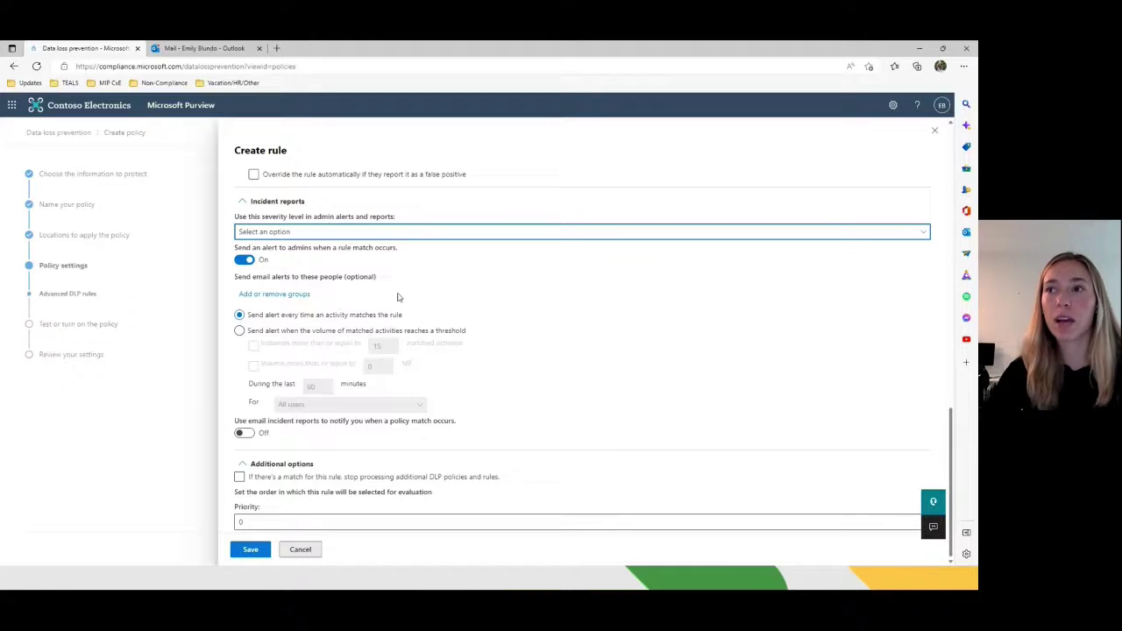
{"action": "left_click", "coordinate": [240, 331]}
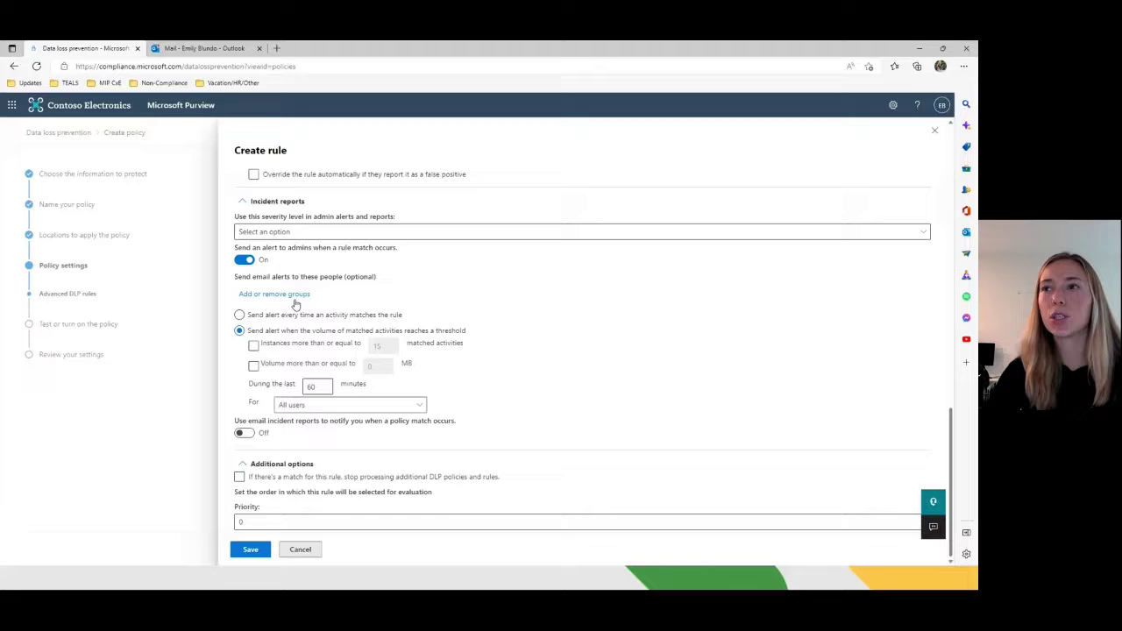
{"action": "left_click", "coordinate": [306, 366]}
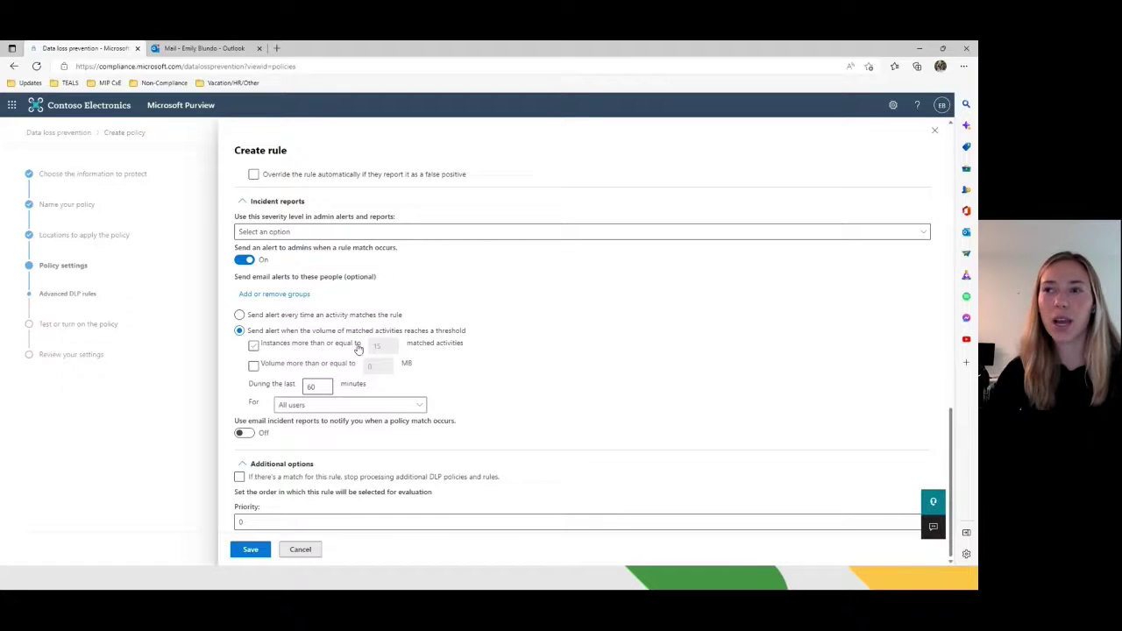
{"action": "left_click", "coordinate": [360, 346]}
{"action": "left_click", "coordinate": [372, 364]}
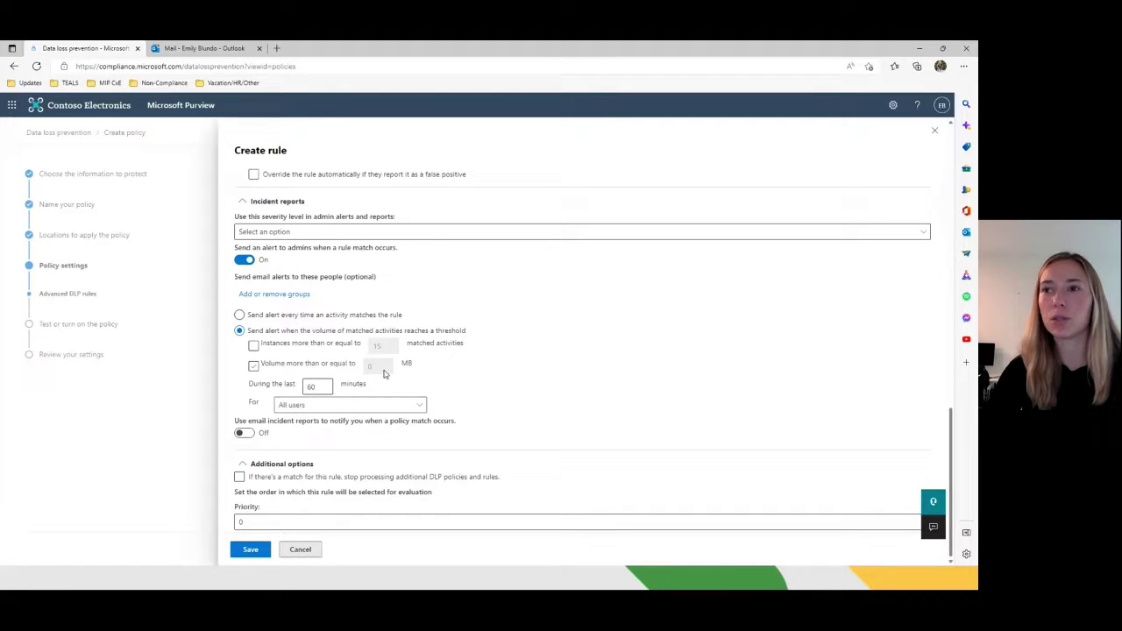
{"action": "left_click", "coordinate": [383, 374]}
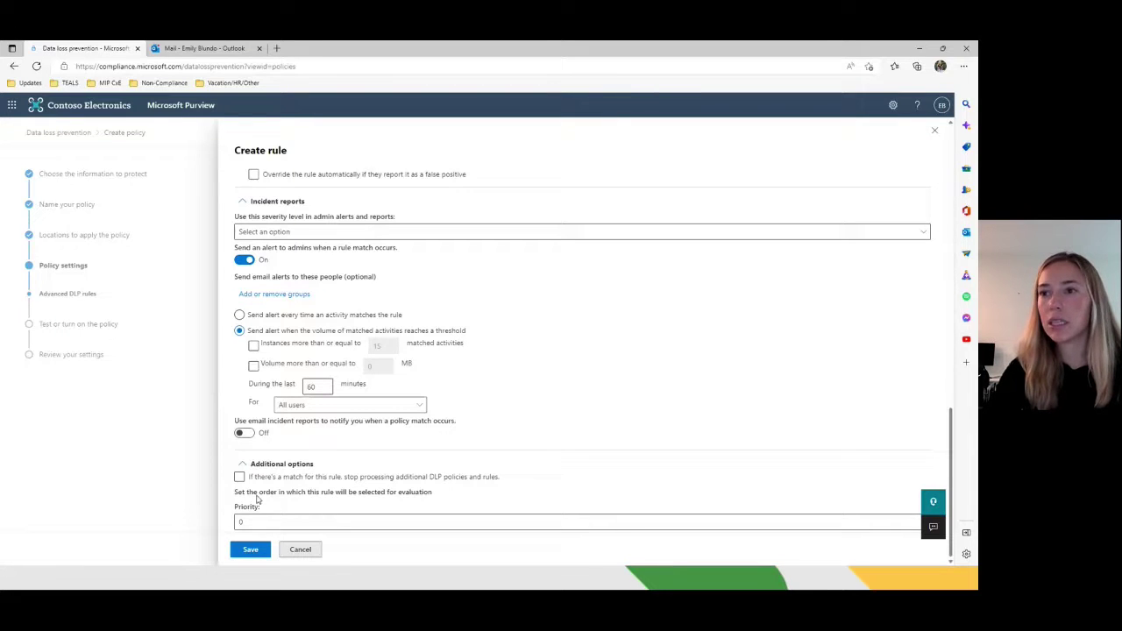
Send an alert every time an activity matches, and save Test Rule123
{"action": "left_click", "coordinate": [251, 549]}
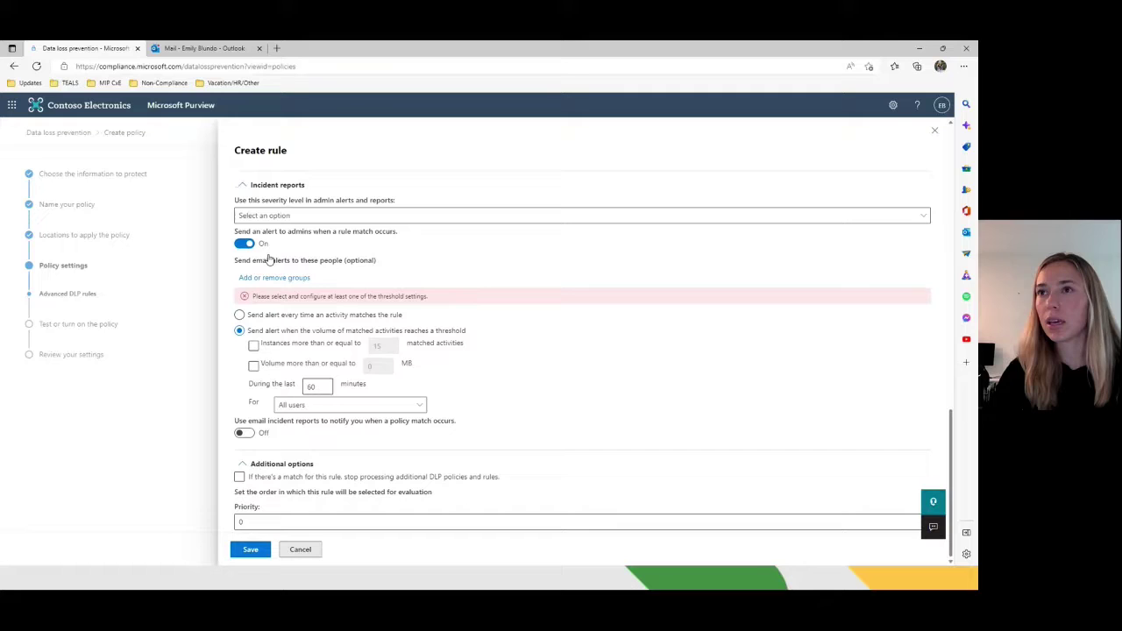
{"action": "left_click", "coordinate": [239, 314]}
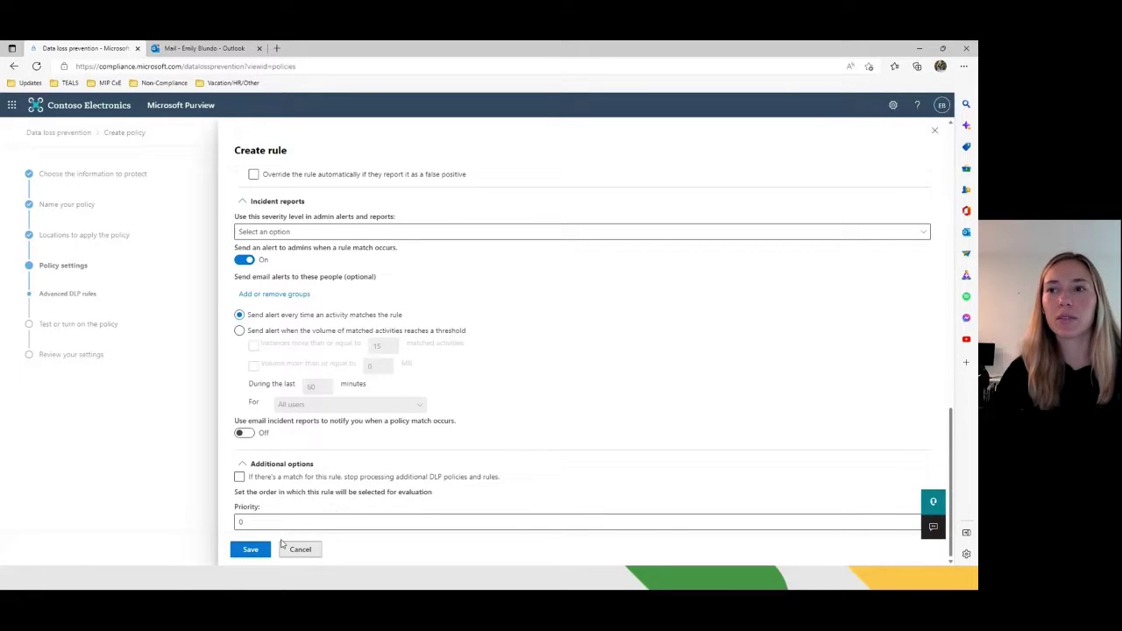
{"action": "left_click", "coordinate": [251, 551]}
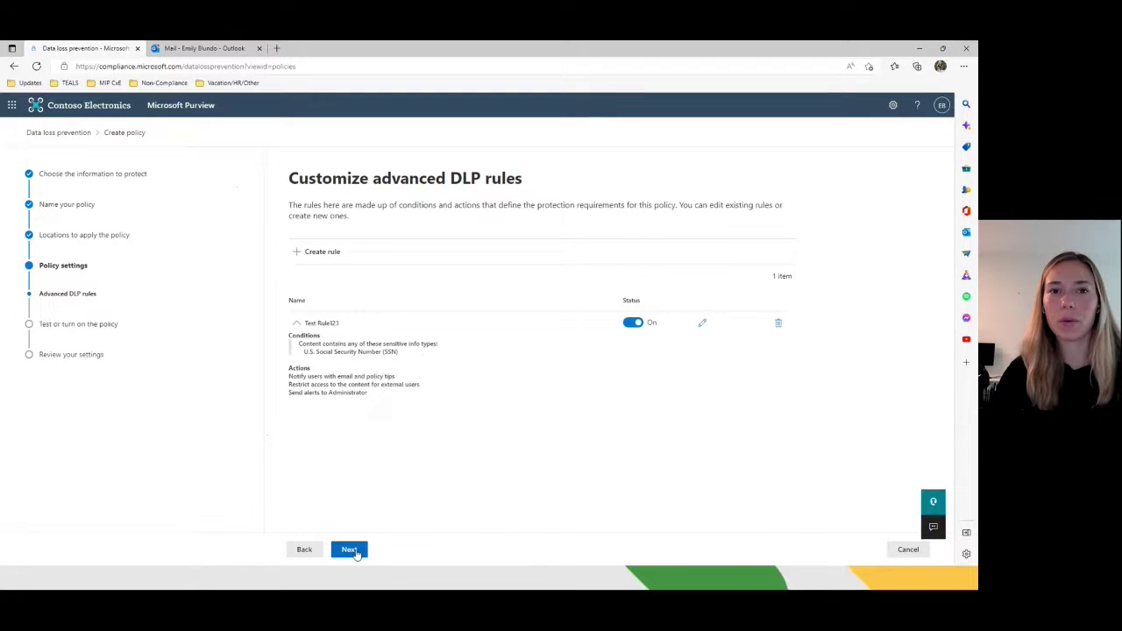
Continue from the advanced DLP rules page to the Test or turn on the policy step
{"action": "left_click", "coordinate": [349, 550]}
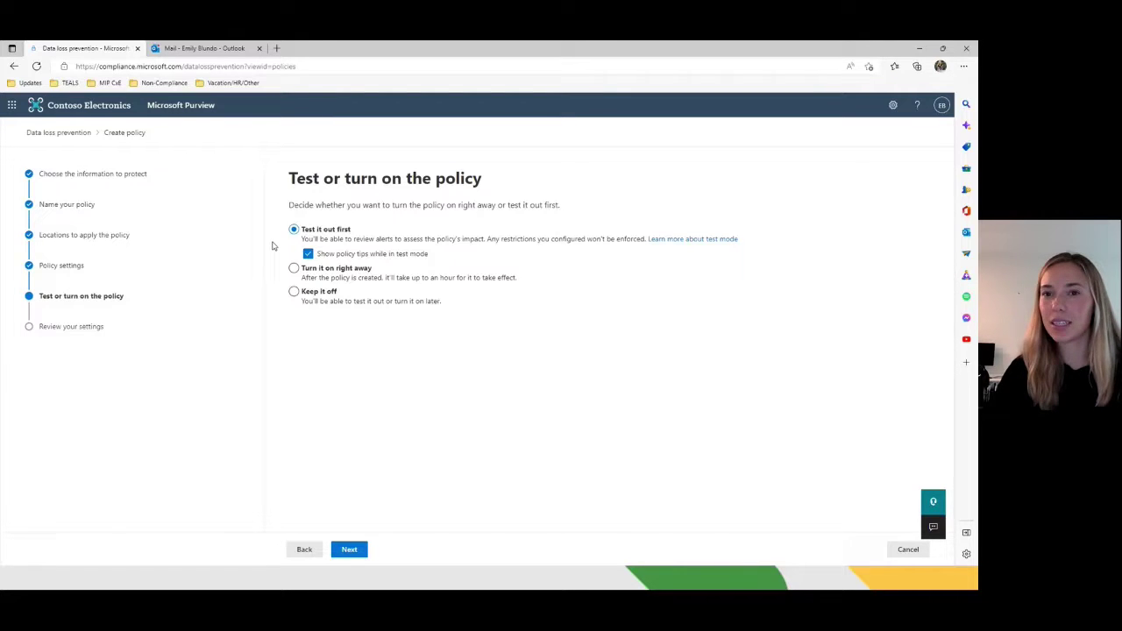
Keep 'Test it out first' with policy tips shown and submit the policy
{"action": "left_click", "coordinate": [354, 550]}
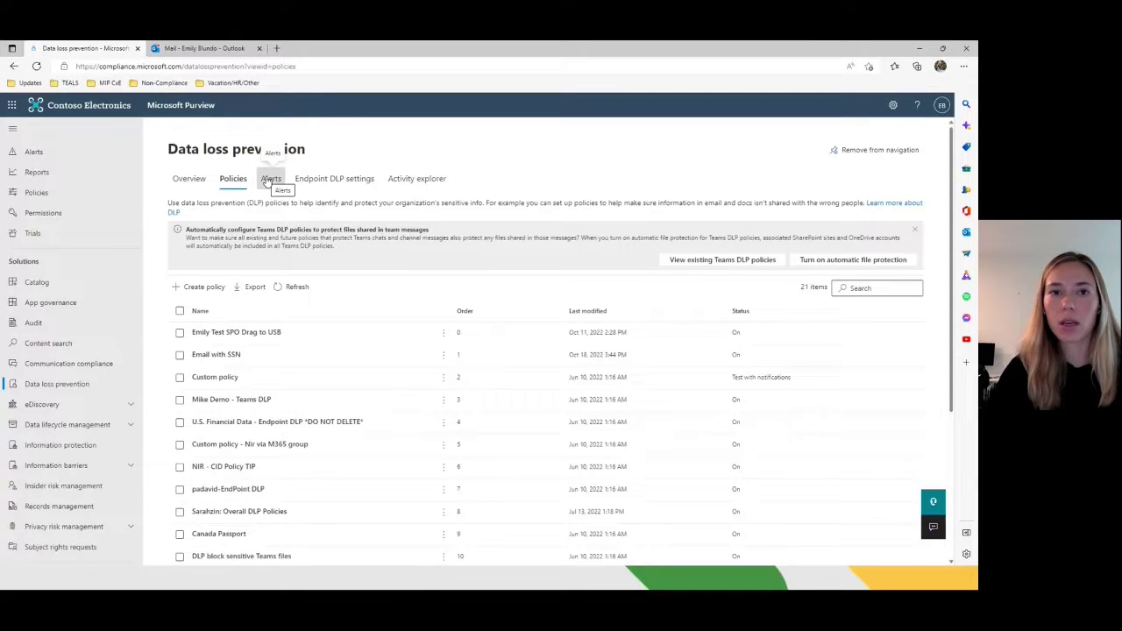
Open the DLP Alerts list and the low-severity credit-card-data.xlsx SharePoint alert's details
{"action": "left_click", "coordinate": [269, 179]}
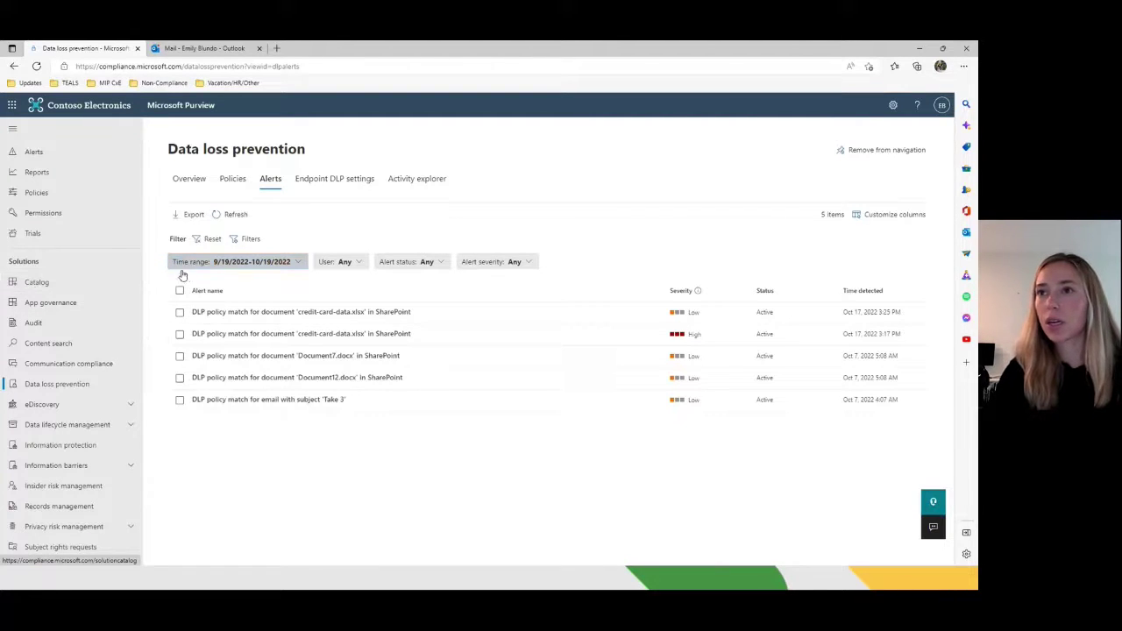
{"action": "left_click", "coordinate": [264, 313]}
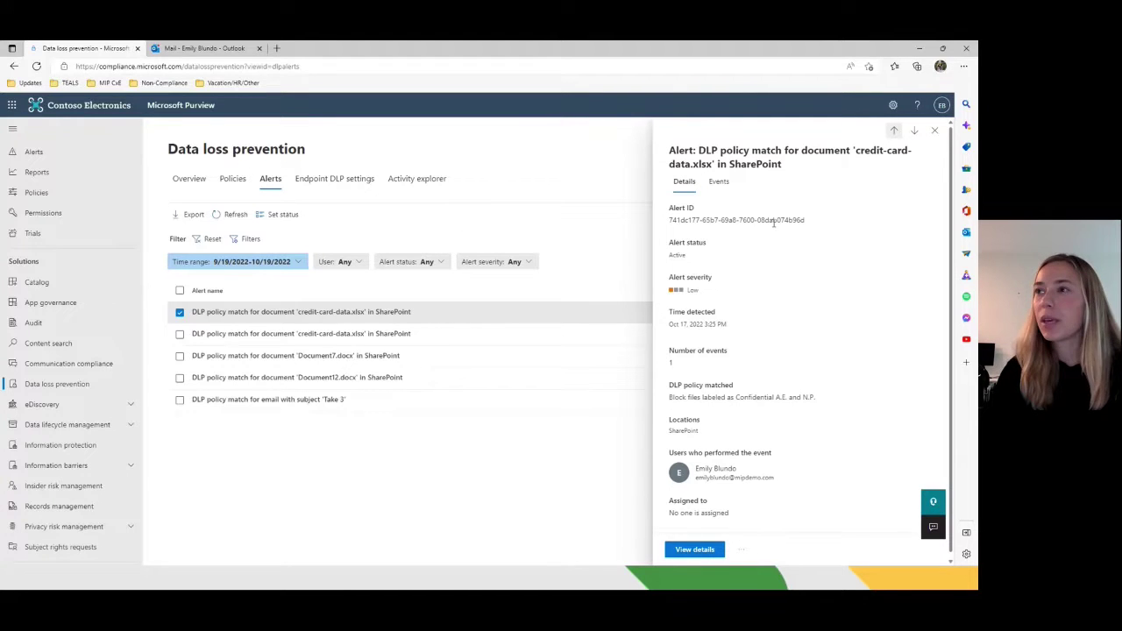
{"action": "scroll", "coordinate": [773, 224], "scroll_direction": "down", "scroll_amount": 1}
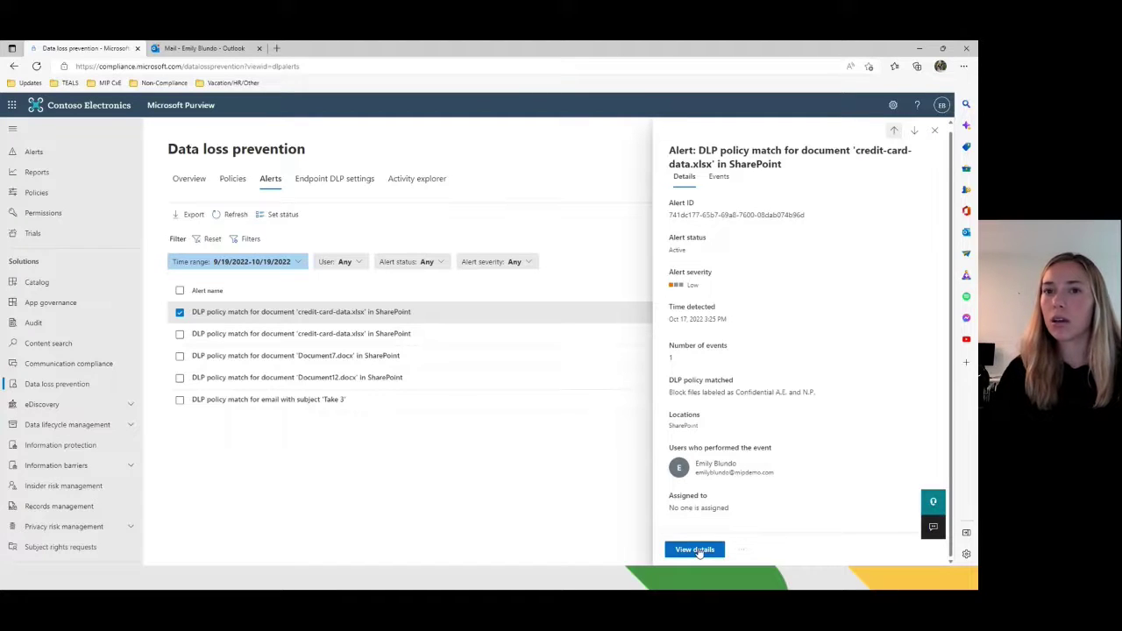
Open the credit-card-data.xlsx alert's full page and show its single SharePoint event
{"action": "left_click", "coordinate": [695, 549]}
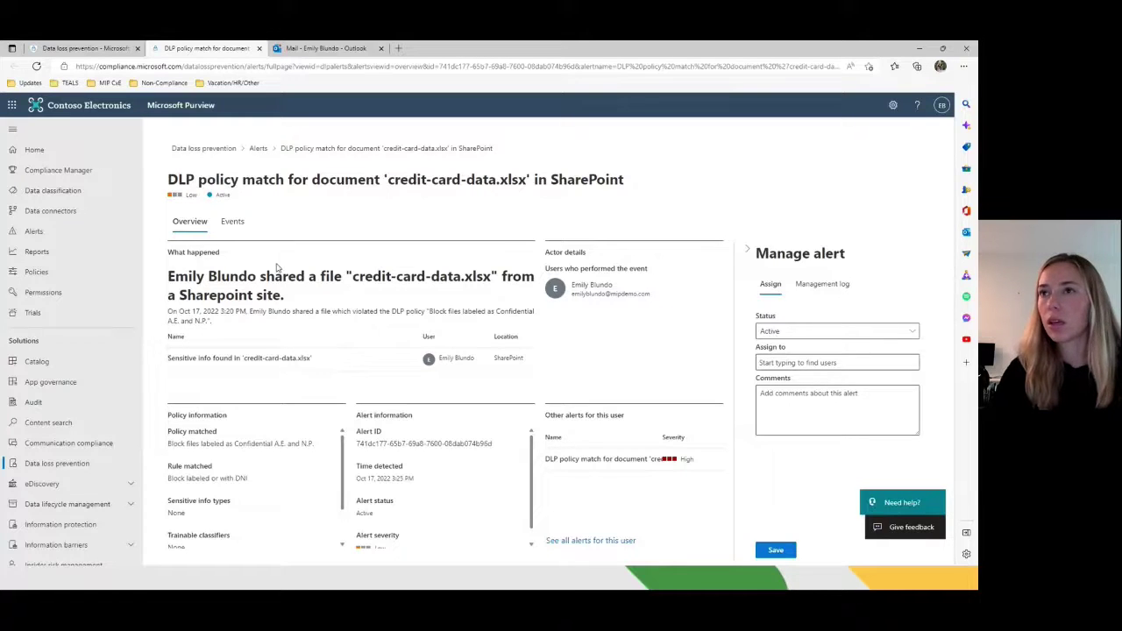
{"action": "left_click", "coordinate": [232, 222]}
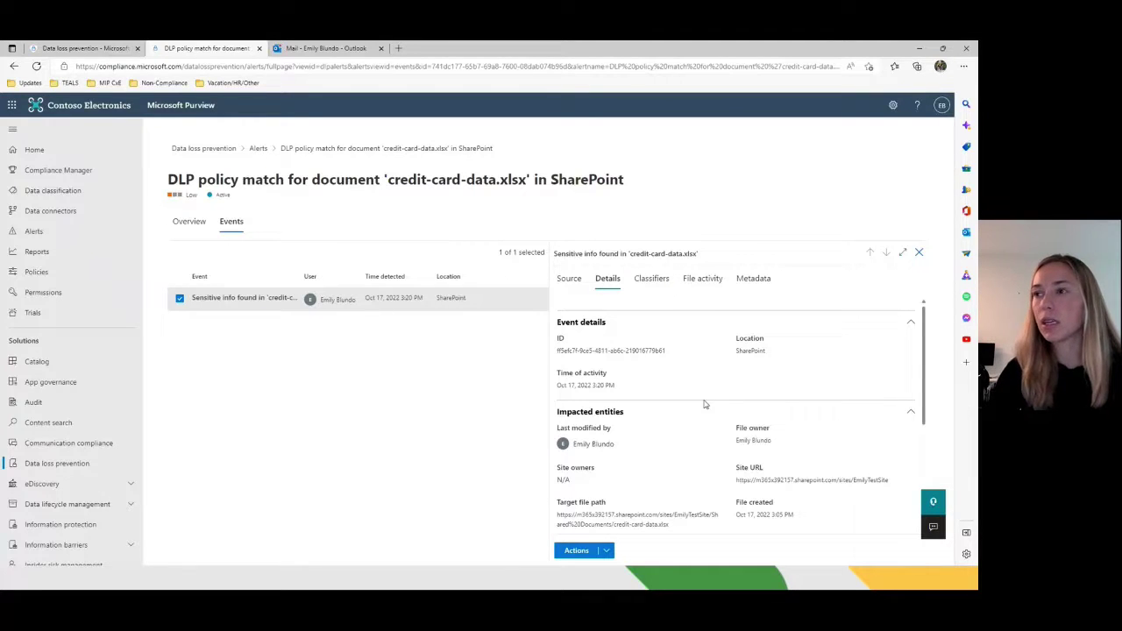
Scroll through the Details of the credit-card-data.xlsx sensitive-info event
{"action": "scroll", "coordinate": [704, 404], "scroll_direction": "down", "scroll_amount": 1}
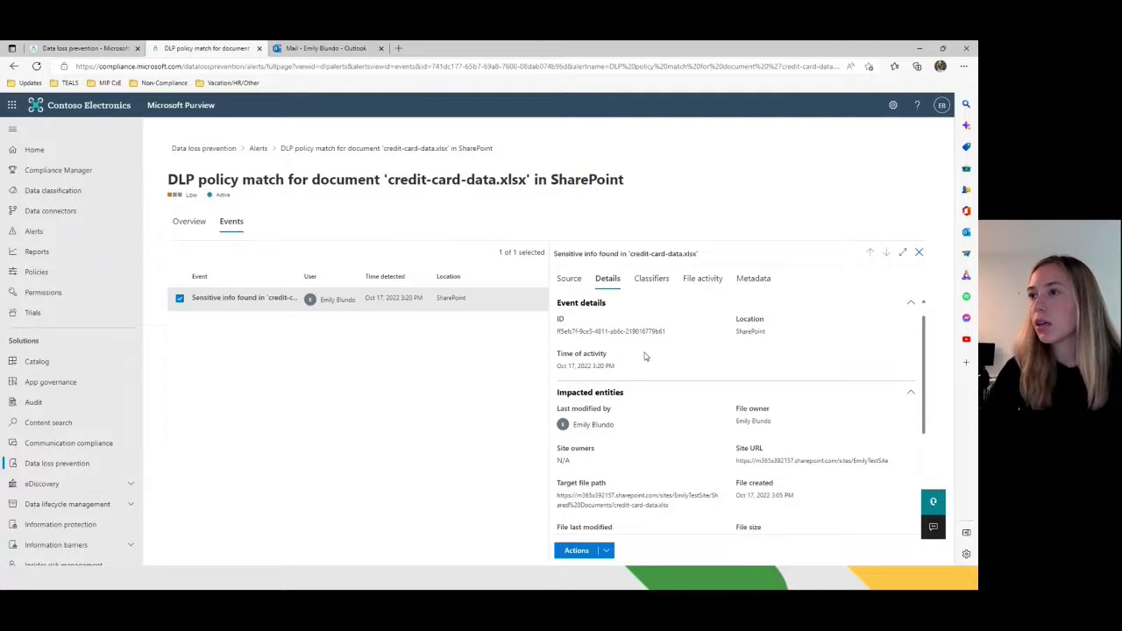
{"action": "scroll", "coordinate": [642, 340], "scroll_direction": "down", "scroll_amount": 2}
{"action": "scroll", "coordinate": [642, 340], "scroll_direction": "down", "scroll_amount": 2}
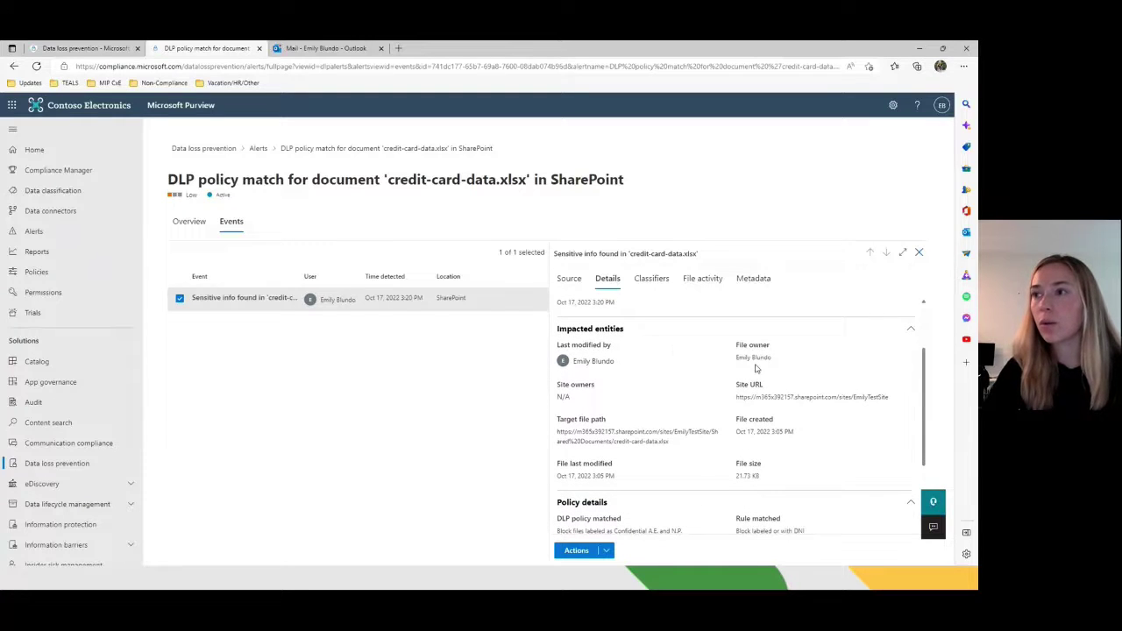
{"action": "scroll", "coordinate": [626, 448], "scroll_direction": "down", "scroll_amount": 1}
{"action": "scroll", "coordinate": [626, 448], "scroll_direction": "down", "scroll_amount": 3}
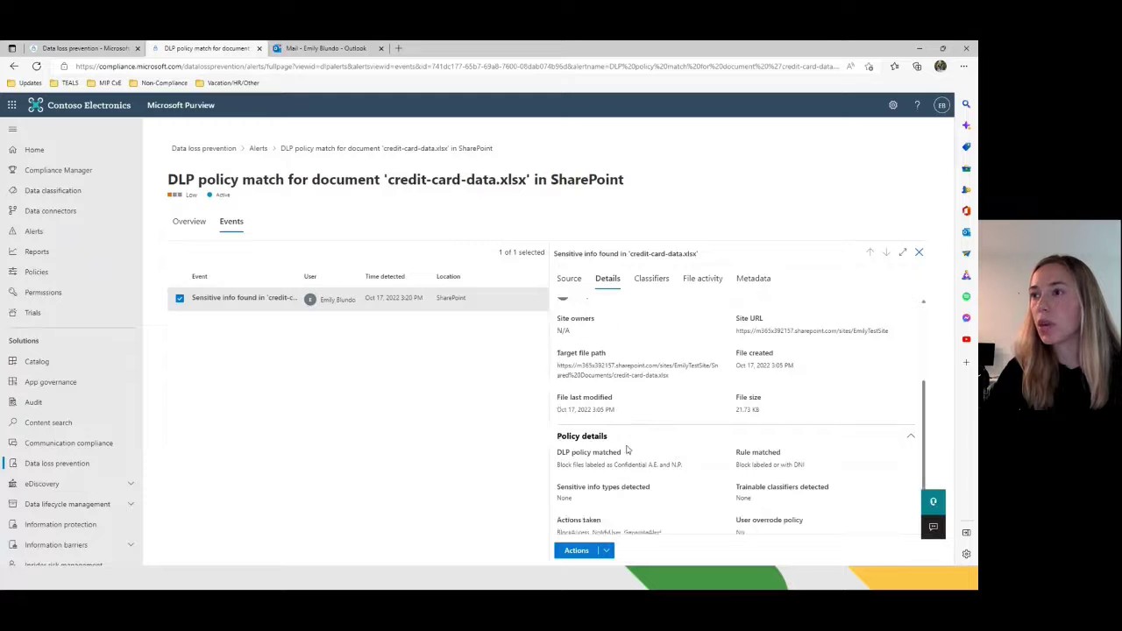
{"action": "scroll", "coordinate": [611, 479], "scroll_direction": "down", "scroll_amount": 1}
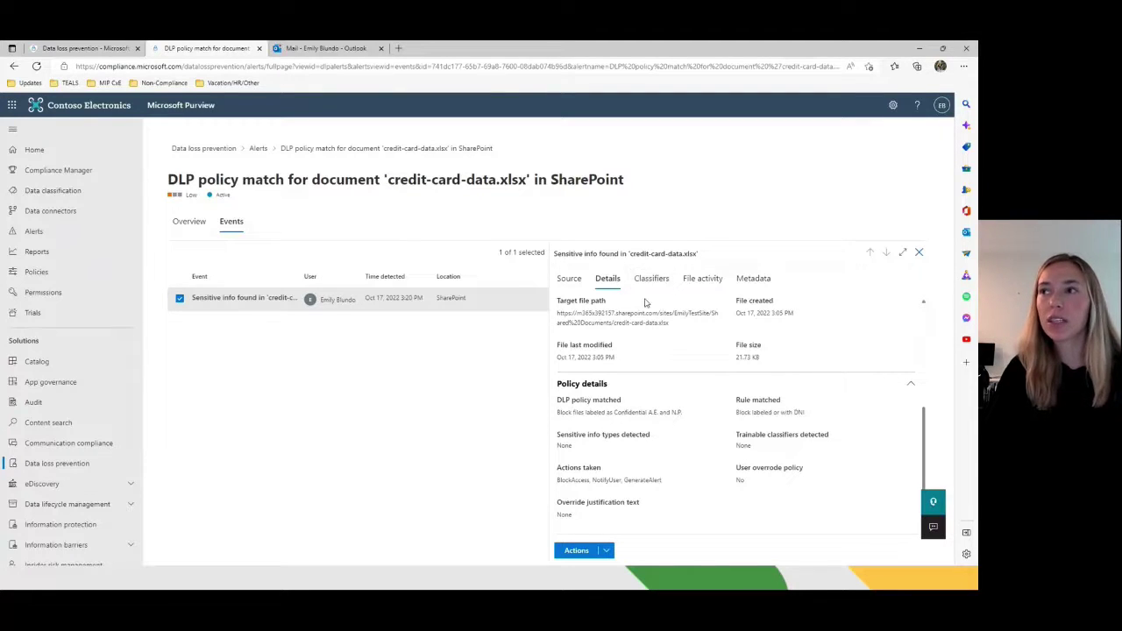
Show the event's Metadata: rule 'Block labeled or with DNI' with BlockAccess, NotifyUser, GenerateAlert
{"action": "left_click", "coordinate": [756, 280]}
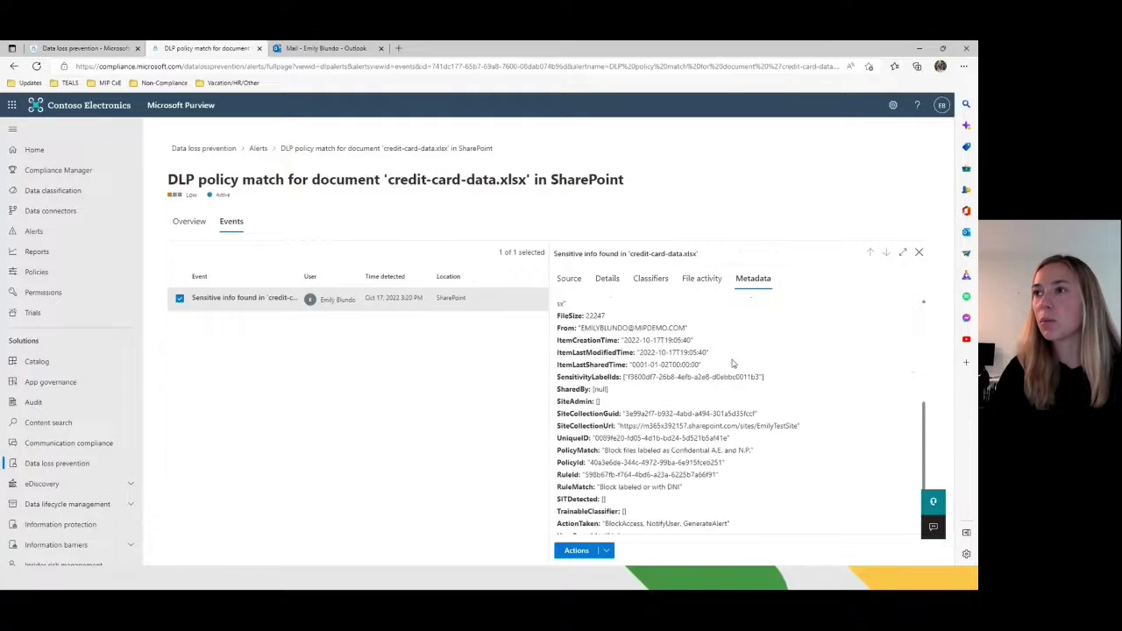
{"action": "scroll", "coordinate": [733, 363], "scroll_direction": "down", "scroll_amount": 1}
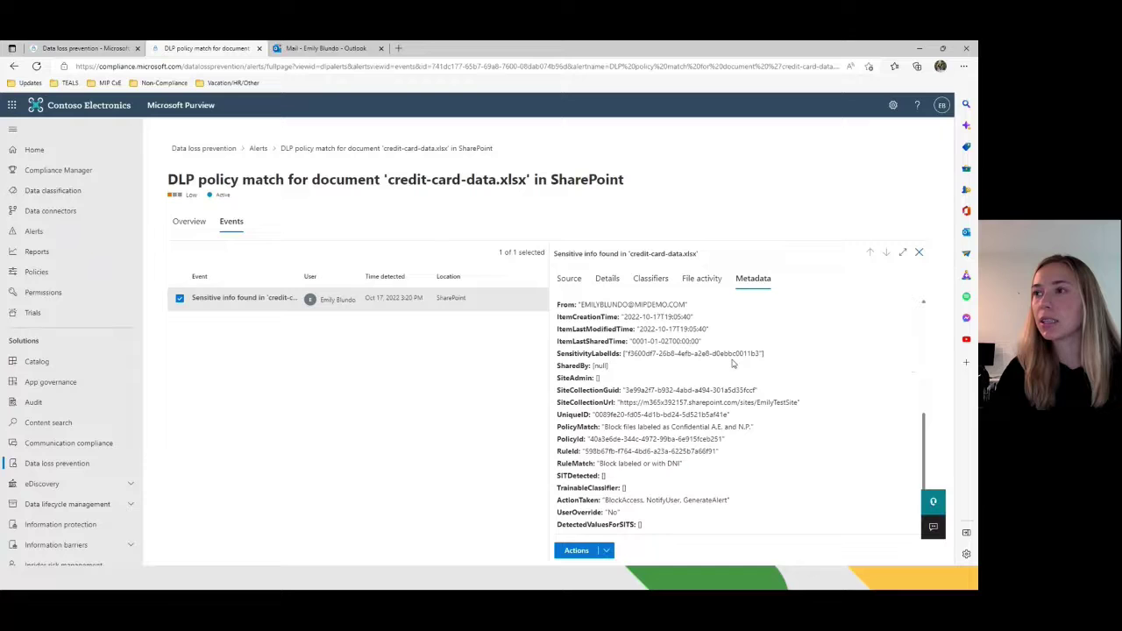
{"action": "scroll", "coordinate": [732, 363], "scroll_direction": "up", "scroll_amount": 1}
{"action": "scroll", "coordinate": [733, 363], "scroll_direction": "down", "scroll_amount": 1}
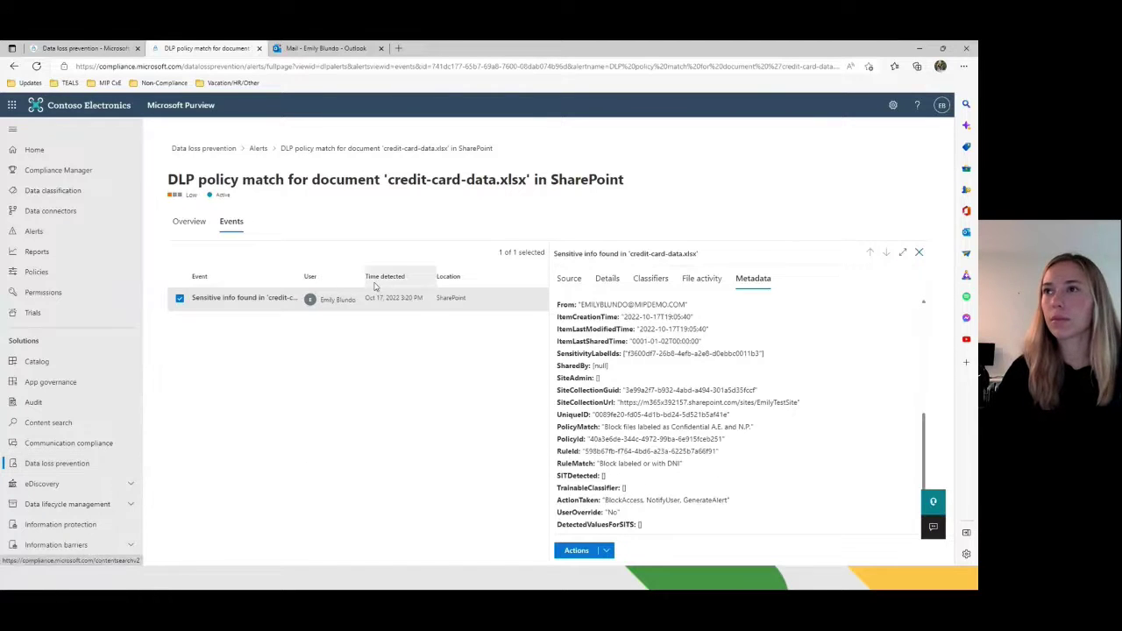
Return to Data loss prevention and show the Endpoint DLP settings tab
{"action": "left_click", "coordinate": [204, 148]}
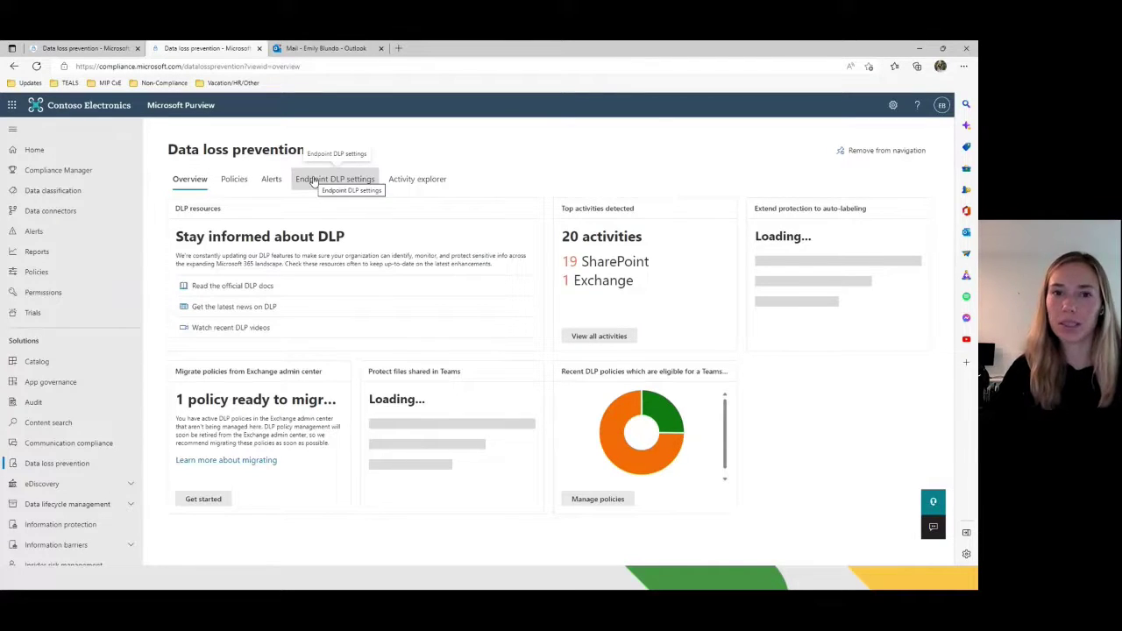
{"action": "left_click", "coordinate": [313, 180]}
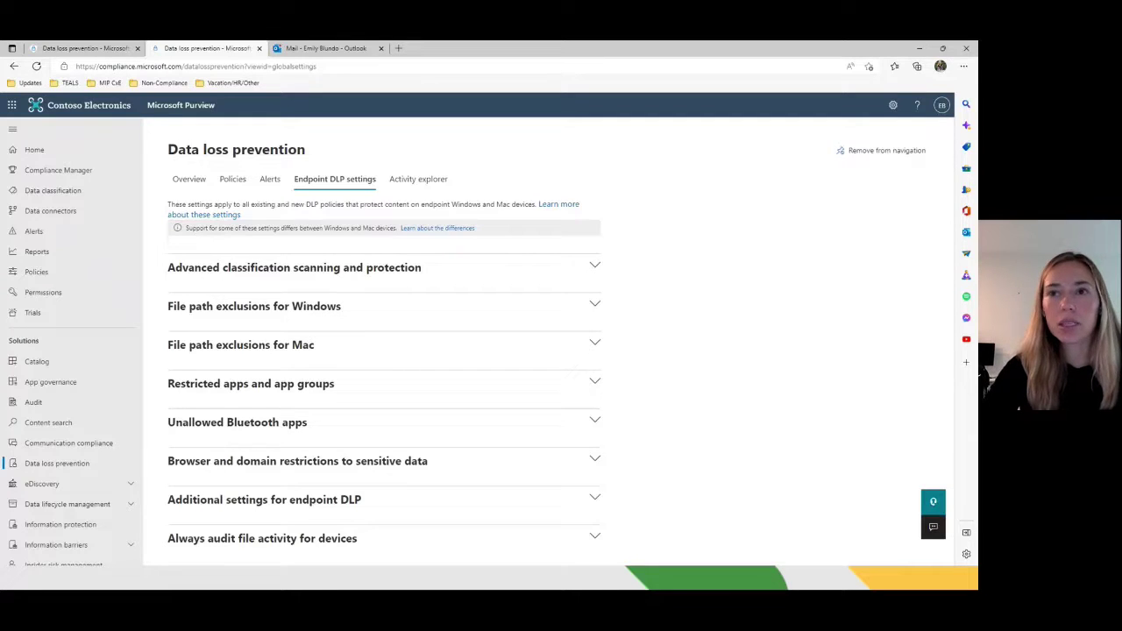
Expand advanced classification scanning, the two Windows path exclusions and the Mac exclusion /Library/test/yeah
{"action": "left_click", "coordinate": [595, 265]}
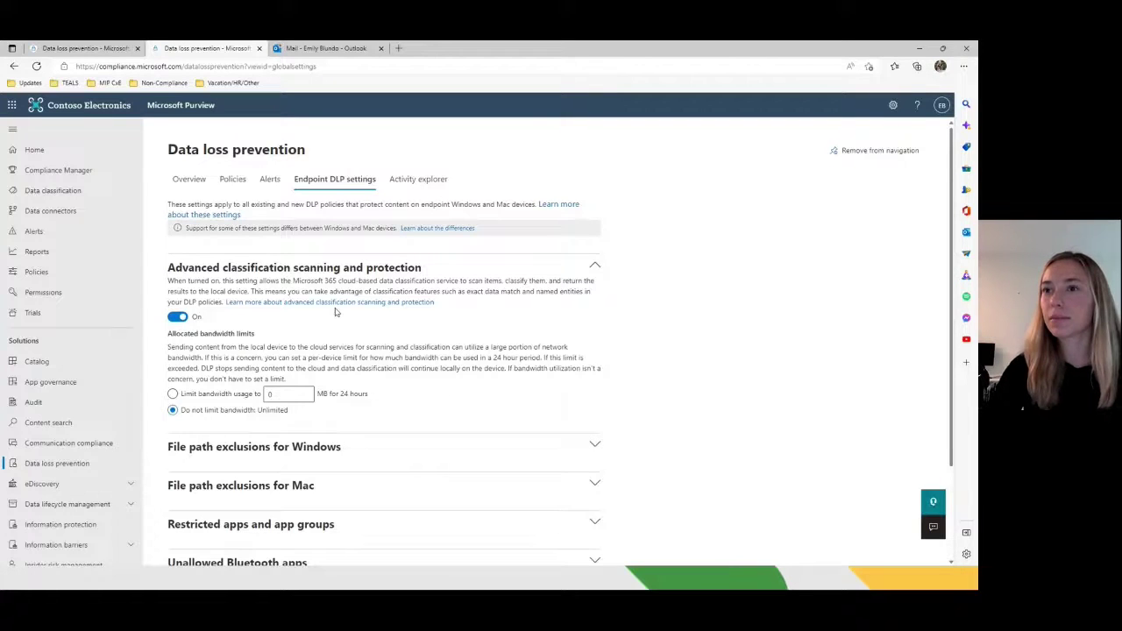
{"action": "scroll", "coordinate": [335, 311], "scroll_direction": "down", "scroll_amount": 3}
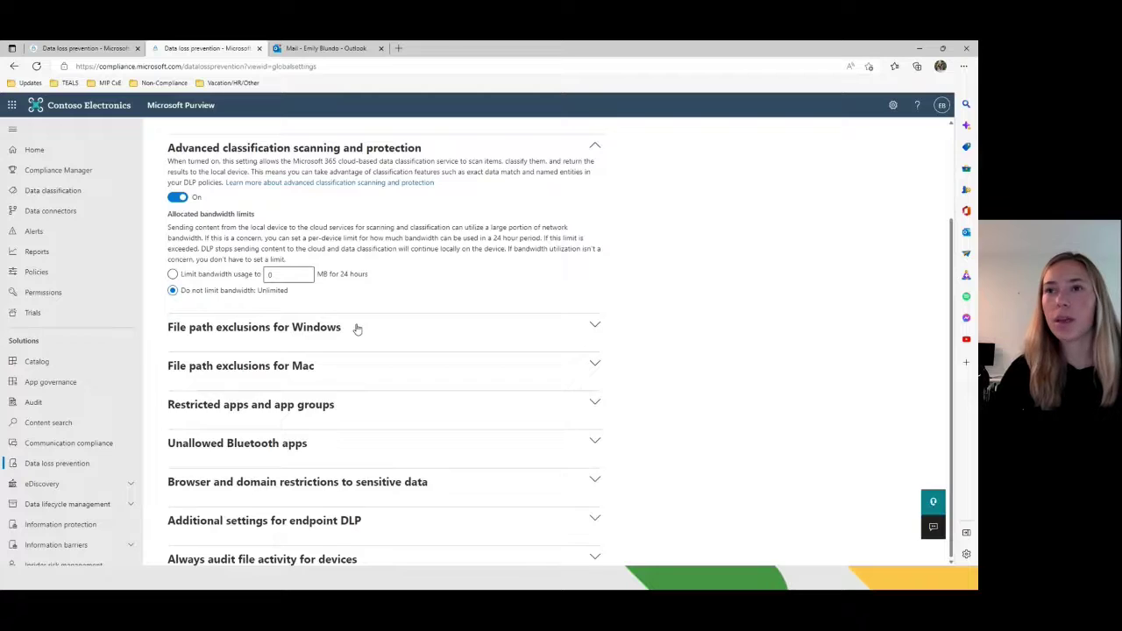
{"action": "left_click", "coordinate": [356, 328]}
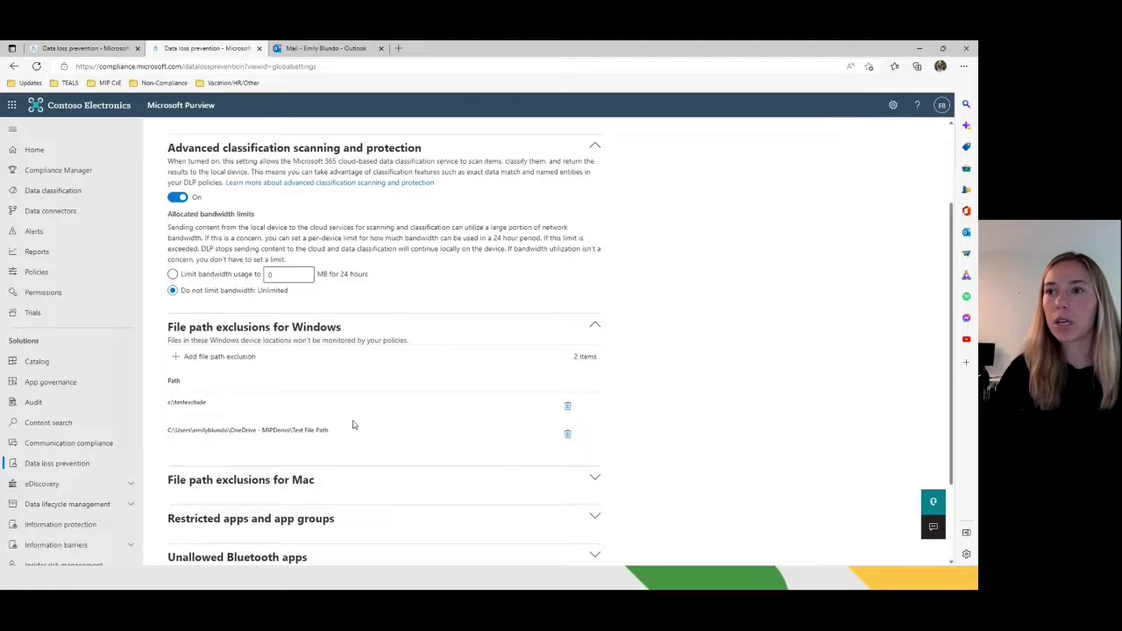
{"action": "left_click", "coordinate": [339, 483]}
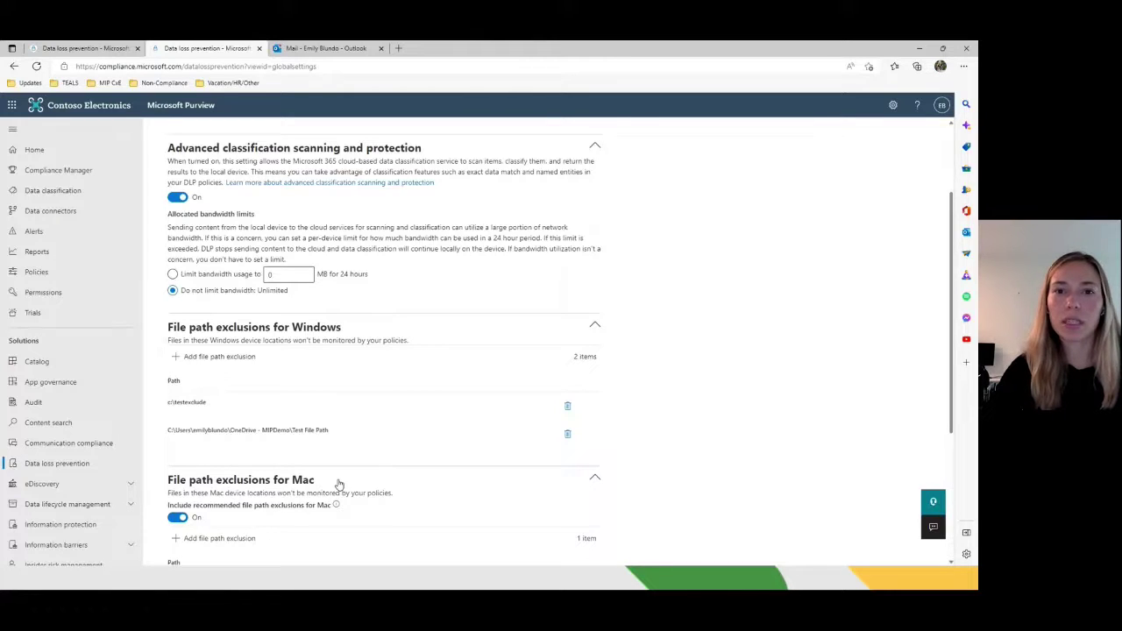
{"action": "scroll", "coordinate": [338, 483], "scroll_direction": "down", "scroll_amount": 3}
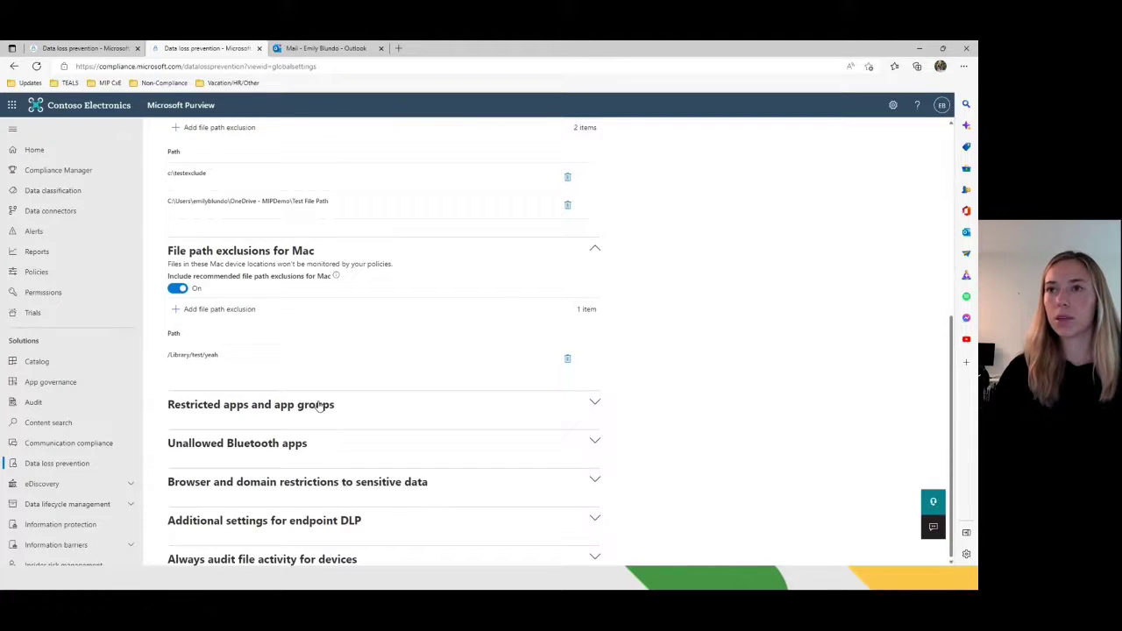
Expand restricted apps: the 'notepads' app group, 4 restricted apps, and auto-quarantine On
{"action": "left_click", "coordinate": [320, 405]}
{"action": "scroll", "coordinate": [320, 405], "scroll_direction": "down", "scroll_amount": 2}
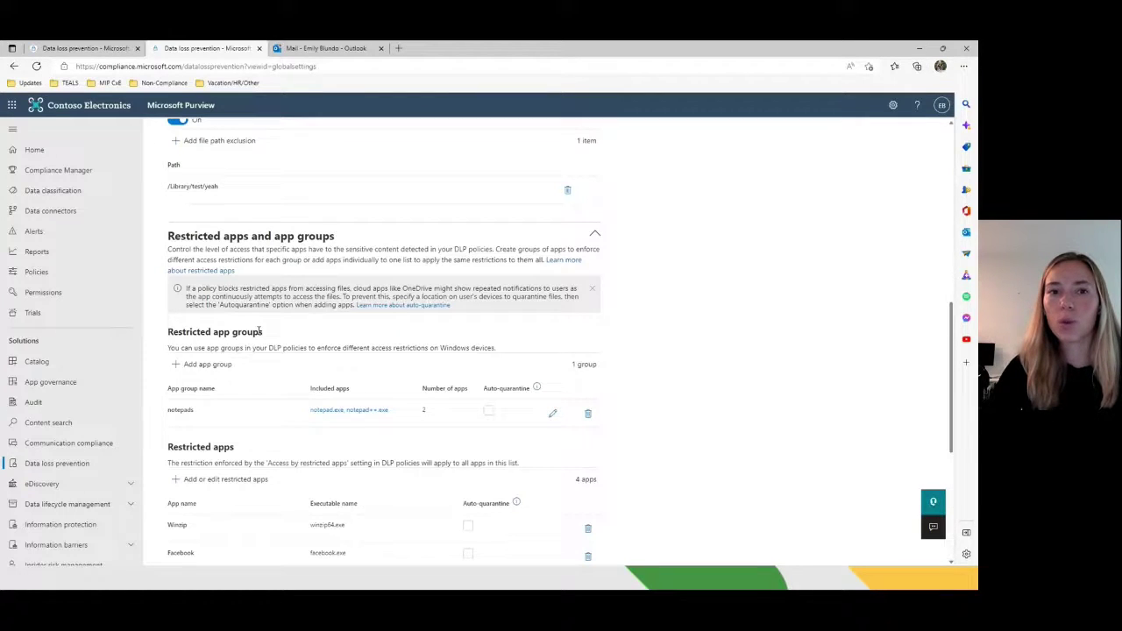
{"action": "scroll", "coordinate": [259, 330], "scroll_direction": "down", "scroll_amount": 1}
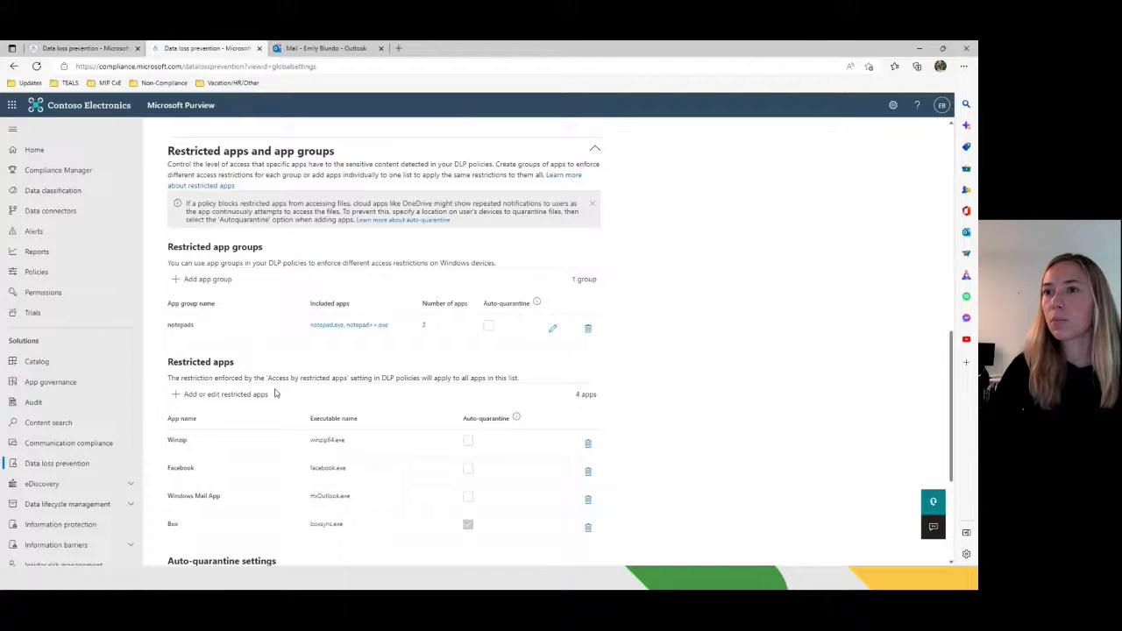
{"action": "scroll", "coordinate": [274, 392], "scroll_direction": "down", "scroll_amount": 2}
{"action": "scroll", "coordinate": [274, 393], "scroll_direction": "down", "scroll_amount": 2}
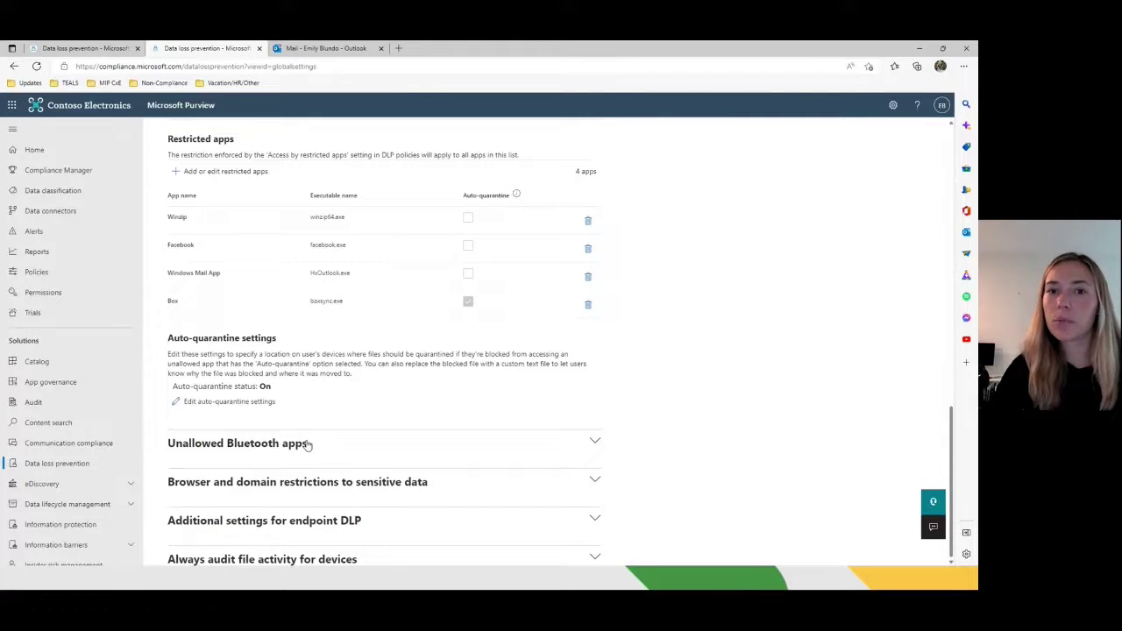
Expand browser restrictions: Firefox unallowed, three blocked domains, SalesForce and SharePoint Sites groups
{"action": "left_click", "coordinate": [321, 488]}
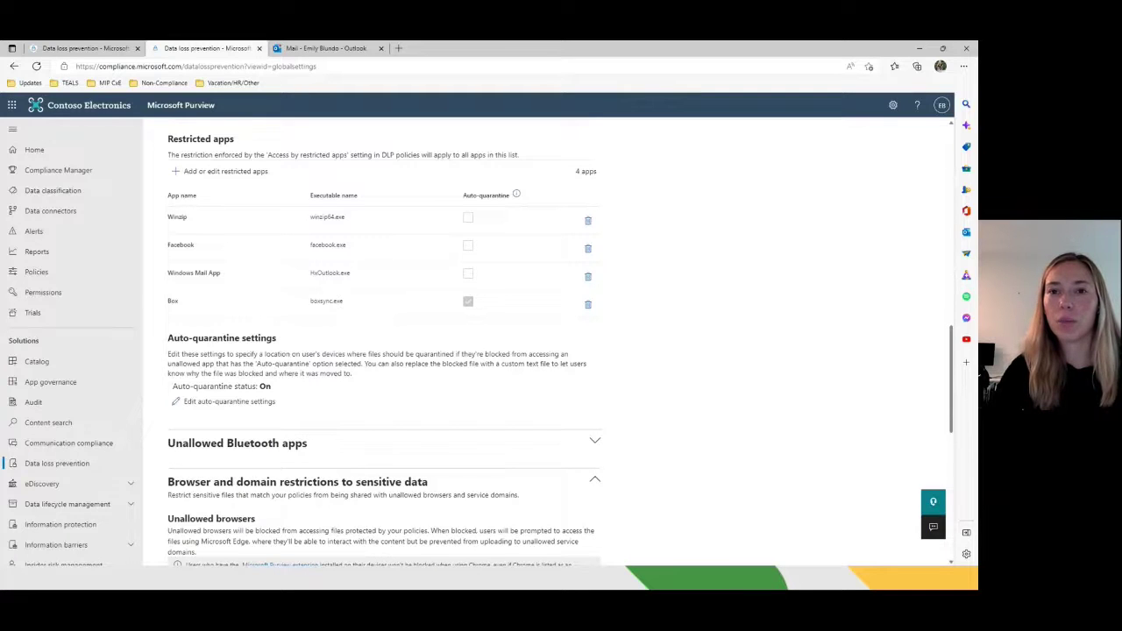
{"action": "scroll", "coordinate": [298, 342], "scroll_direction": "down", "scroll_amount": 3}
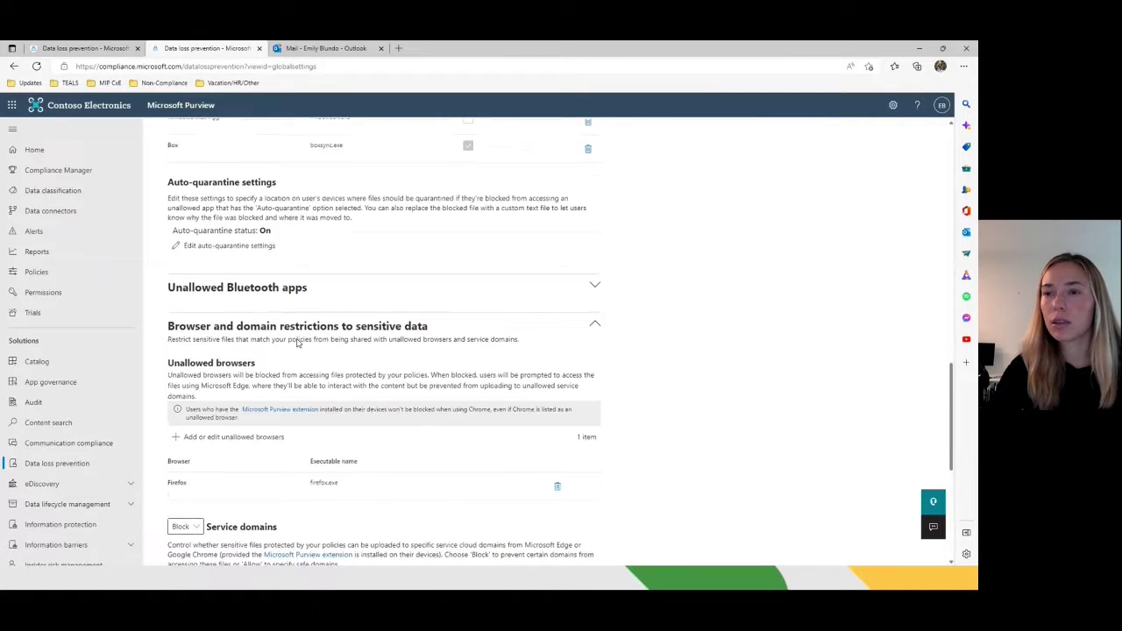
{"action": "scroll", "coordinate": [298, 343], "scroll_direction": "down", "scroll_amount": 1}
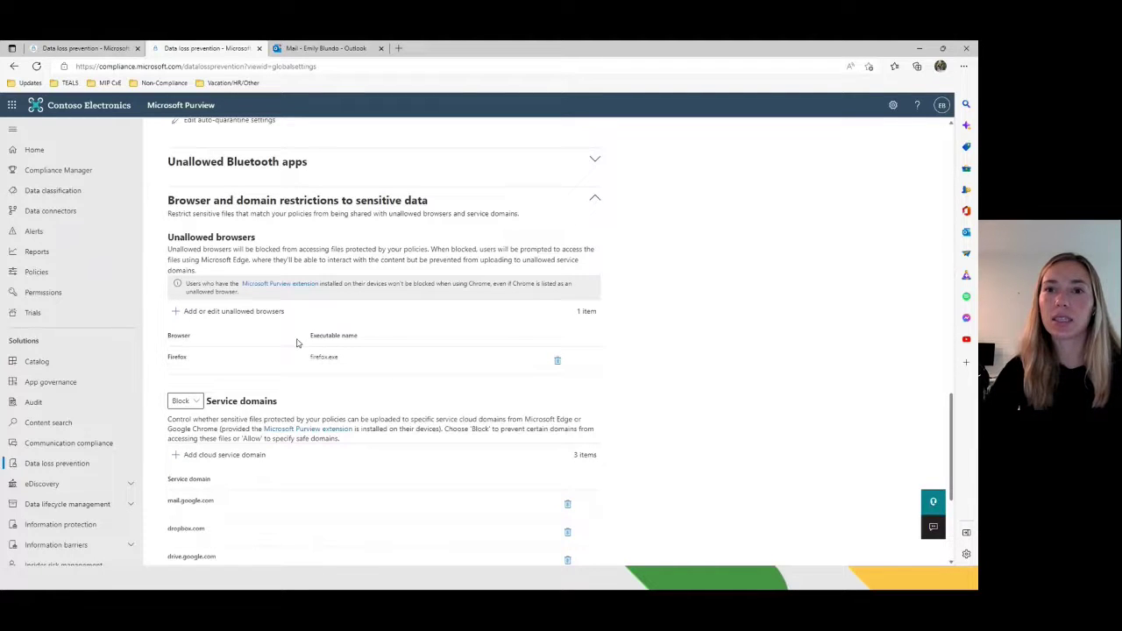
{"action": "scroll", "coordinate": [296, 343], "scroll_direction": "down", "scroll_amount": 2}
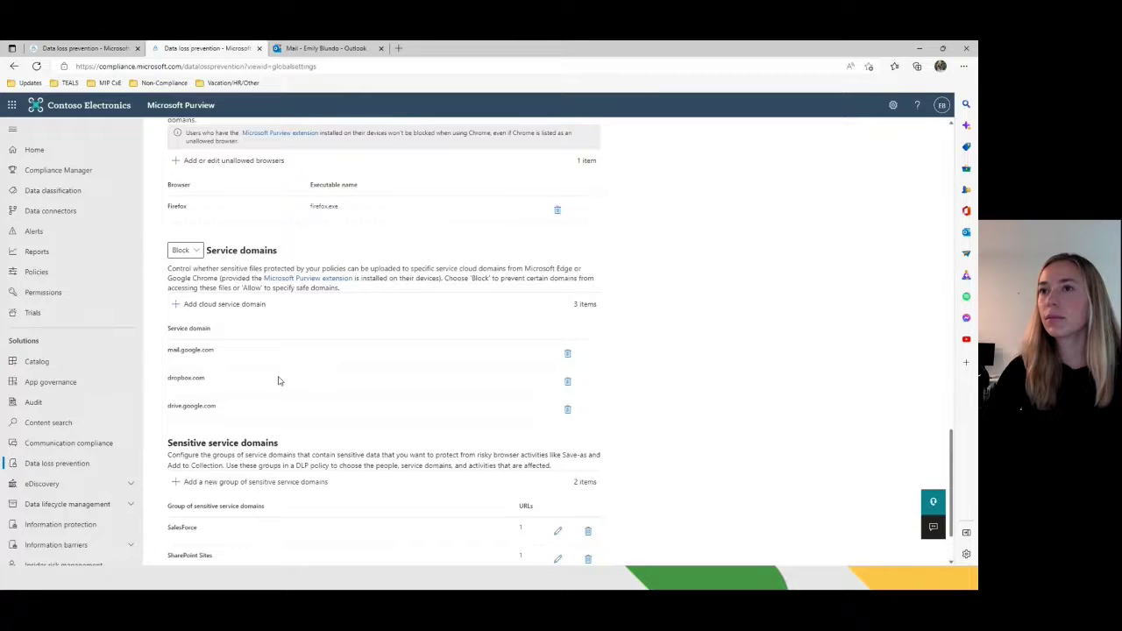
{"action": "scroll", "coordinate": [279, 381], "scroll_direction": "down", "scroll_amount": 2}
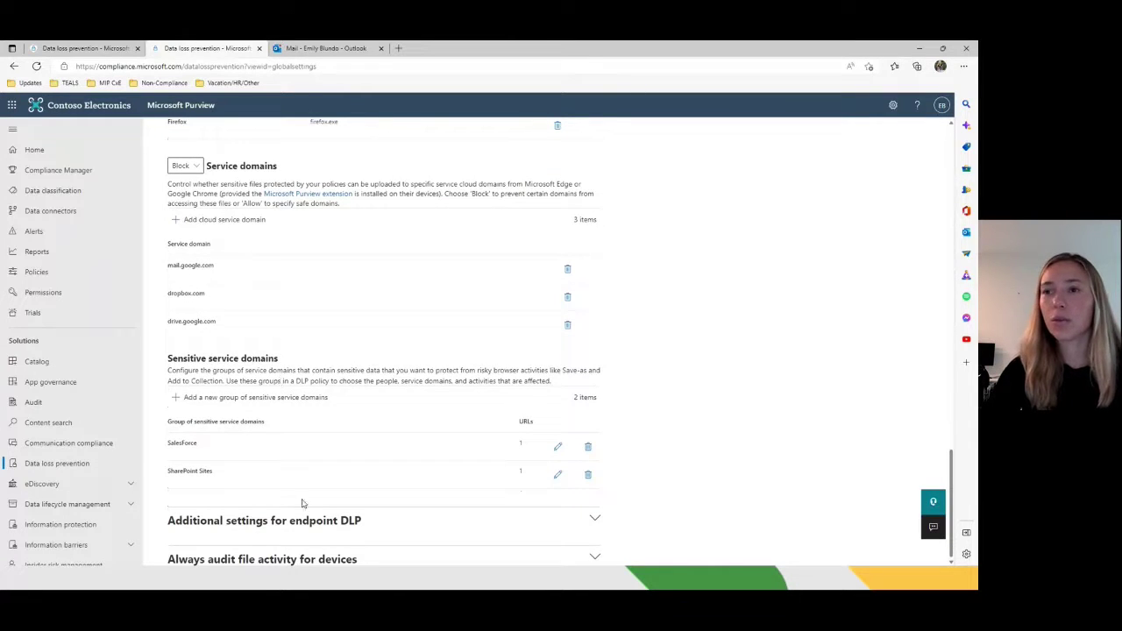
Show the business justification option ('Only show custom text box') and the always-audit device file activity setting (On)
{"action": "left_click", "coordinate": [288, 521]}
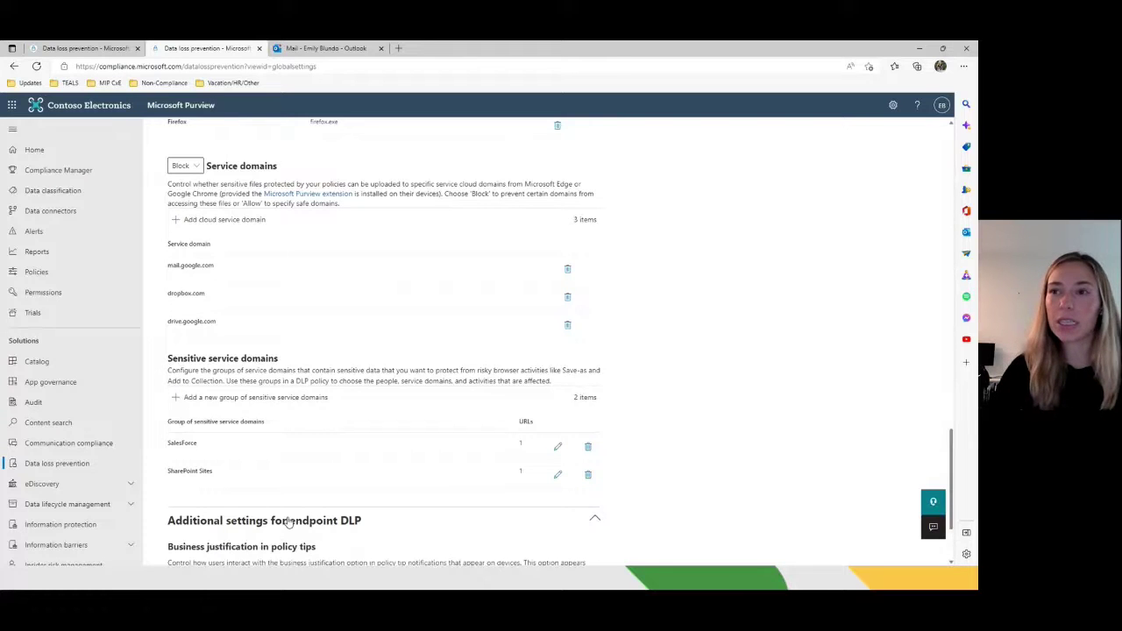
{"action": "scroll", "coordinate": [288, 522], "scroll_direction": "down", "scroll_amount": 2}
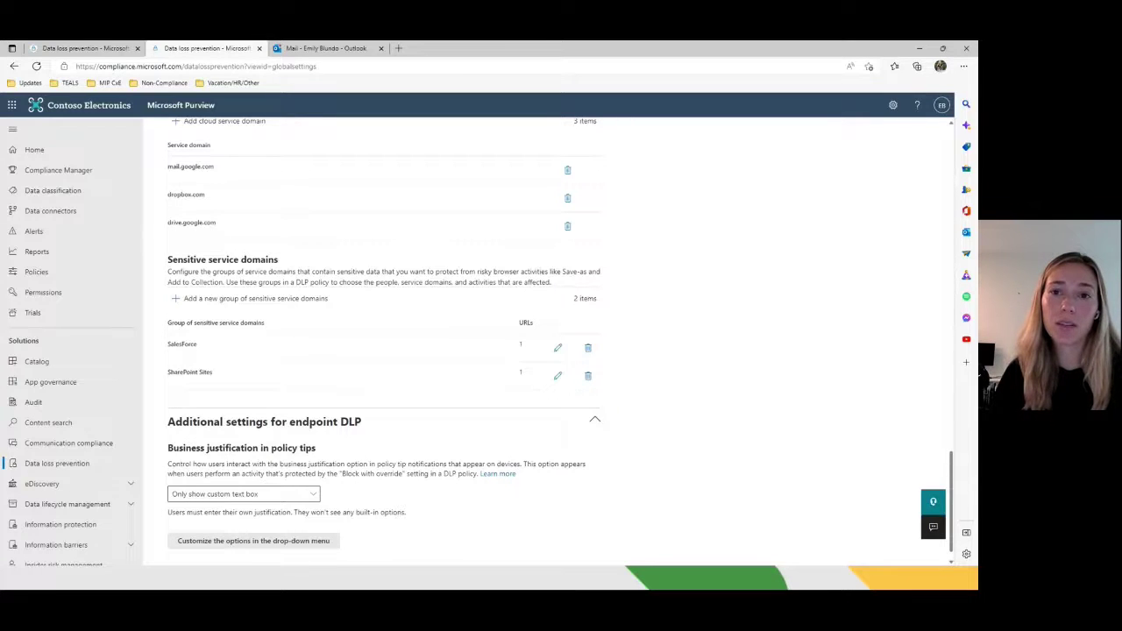
{"action": "scroll", "coordinate": [346, 386], "scroll_direction": "down", "scroll_amount": 1}
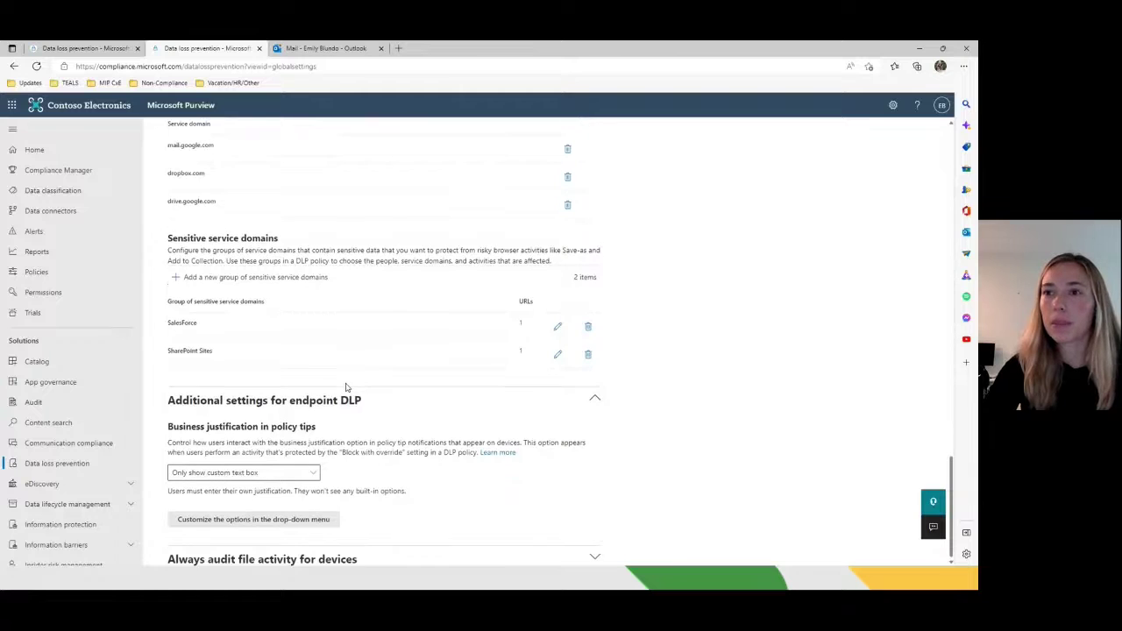
{"action": "left_click", "coordinate": [288, 559]}
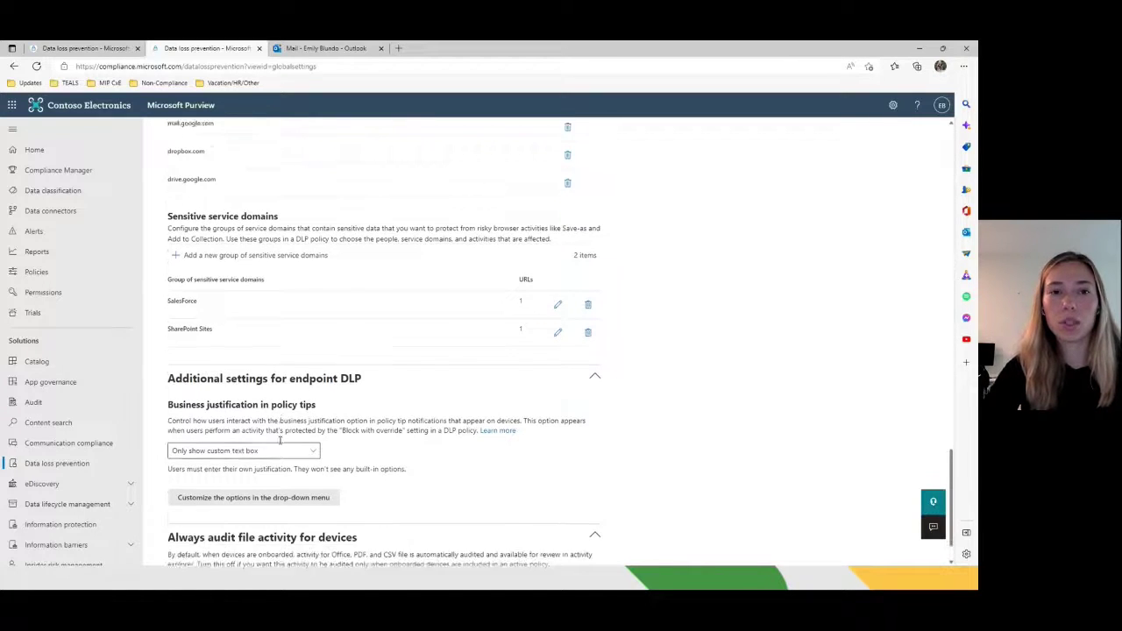
{"action": "scroll", "coordinate": [281, 441], "scroll_direction": "down", "scroll_amount": 1}
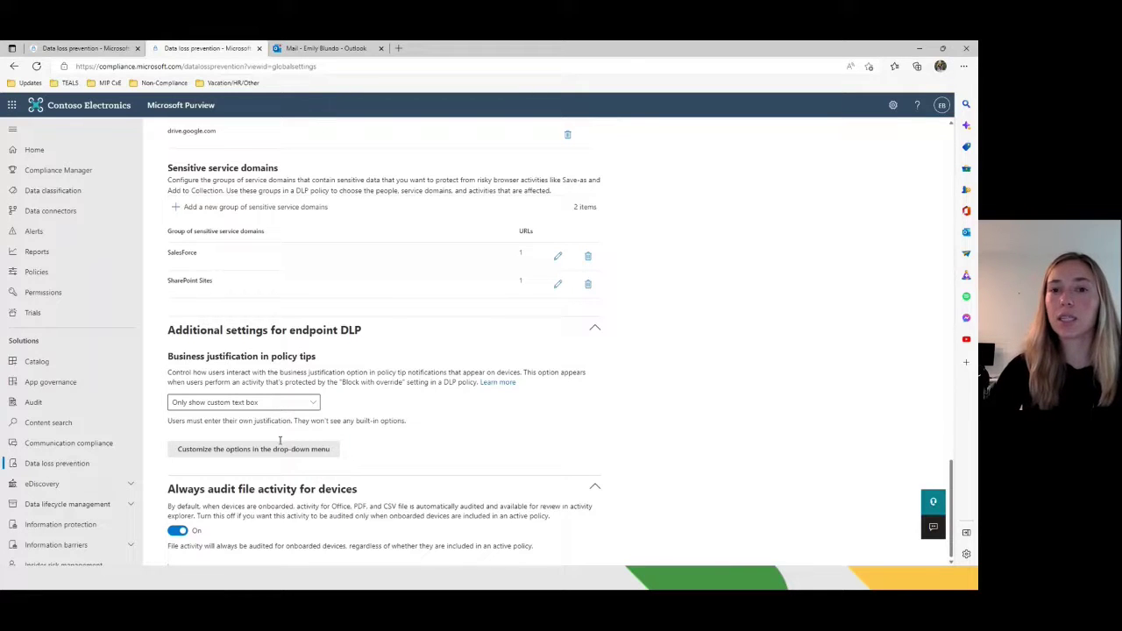